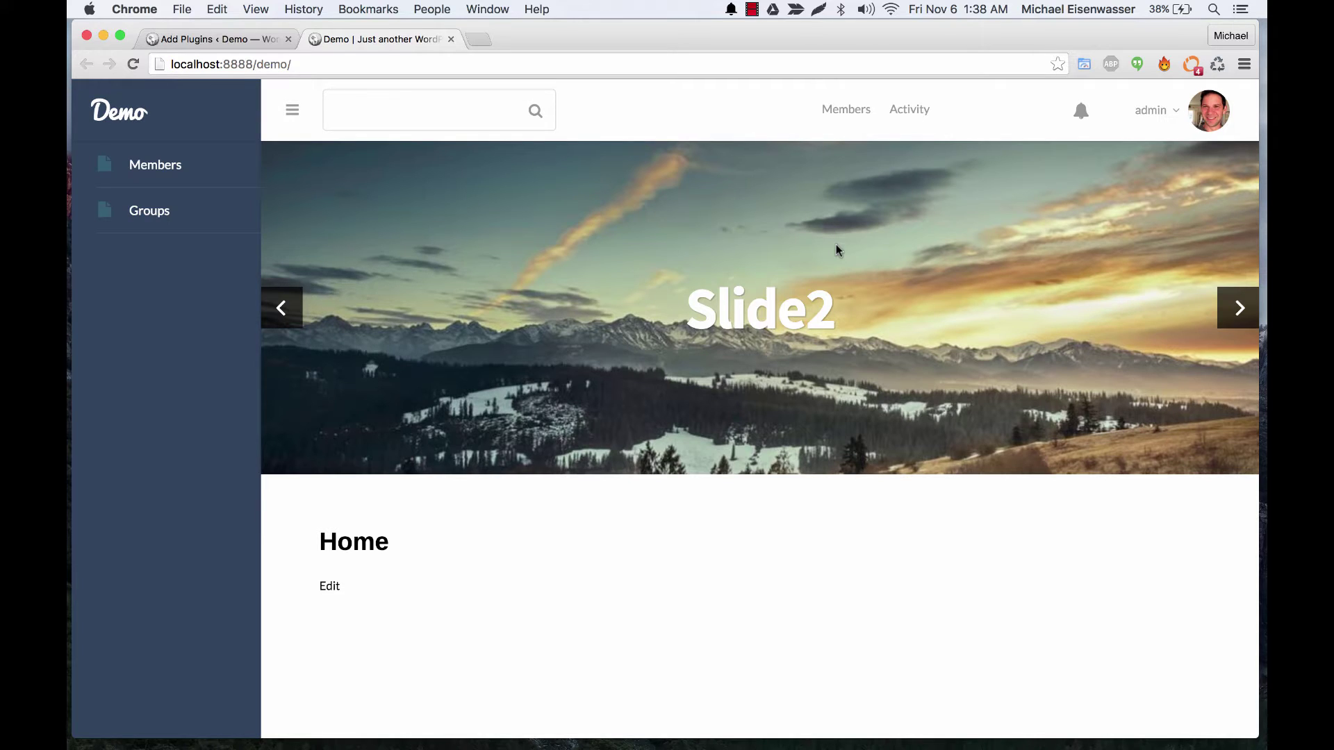
Switch to the WordPress admin Add Plugins page in the browser.
click(280, 37)
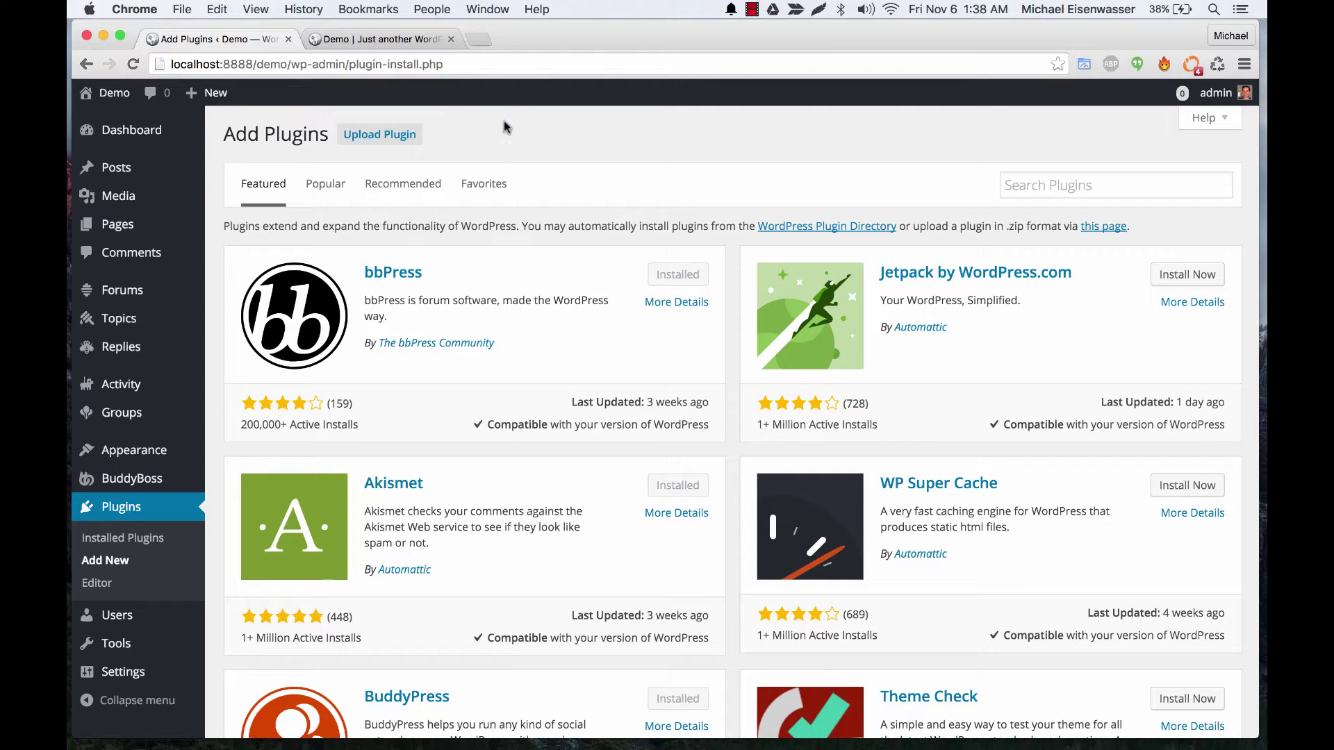
Upload buddypress-member-types.zip from the Desktop, install it, and activate the plugin.
click(387, 134)
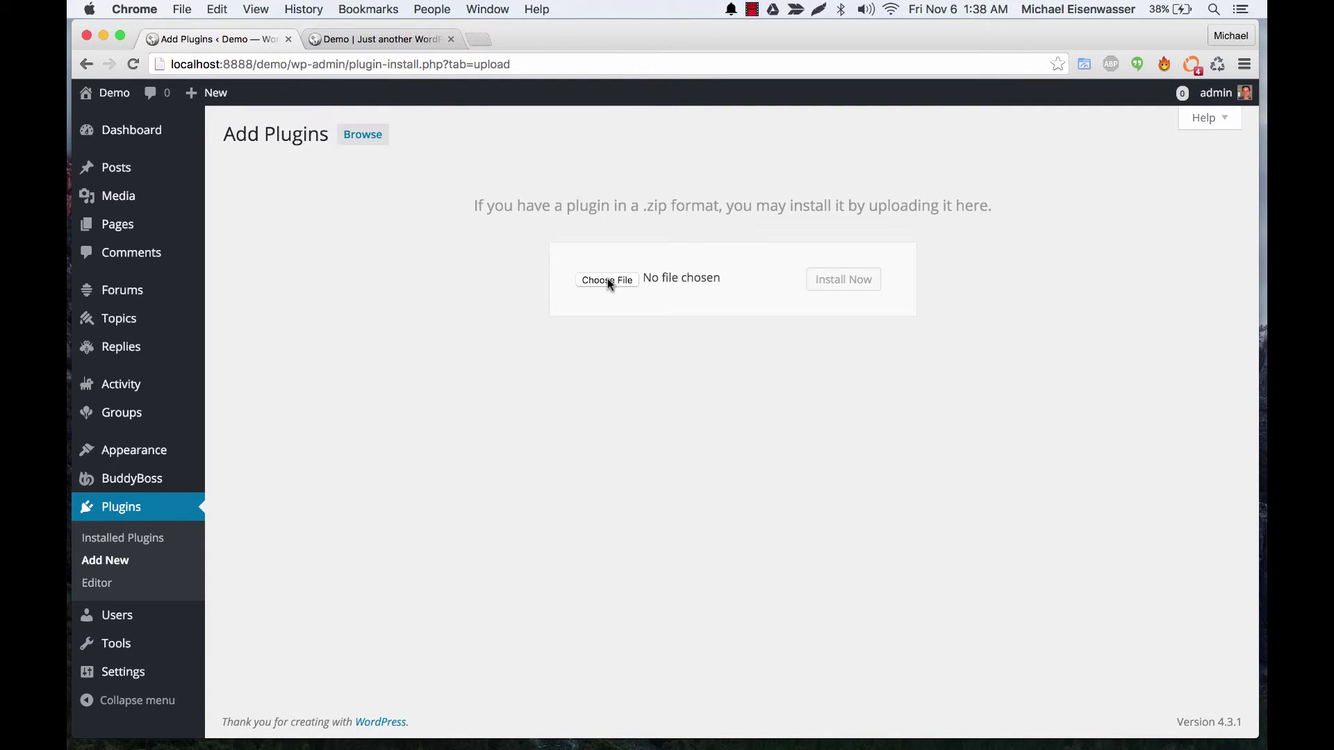
click(607, 280)
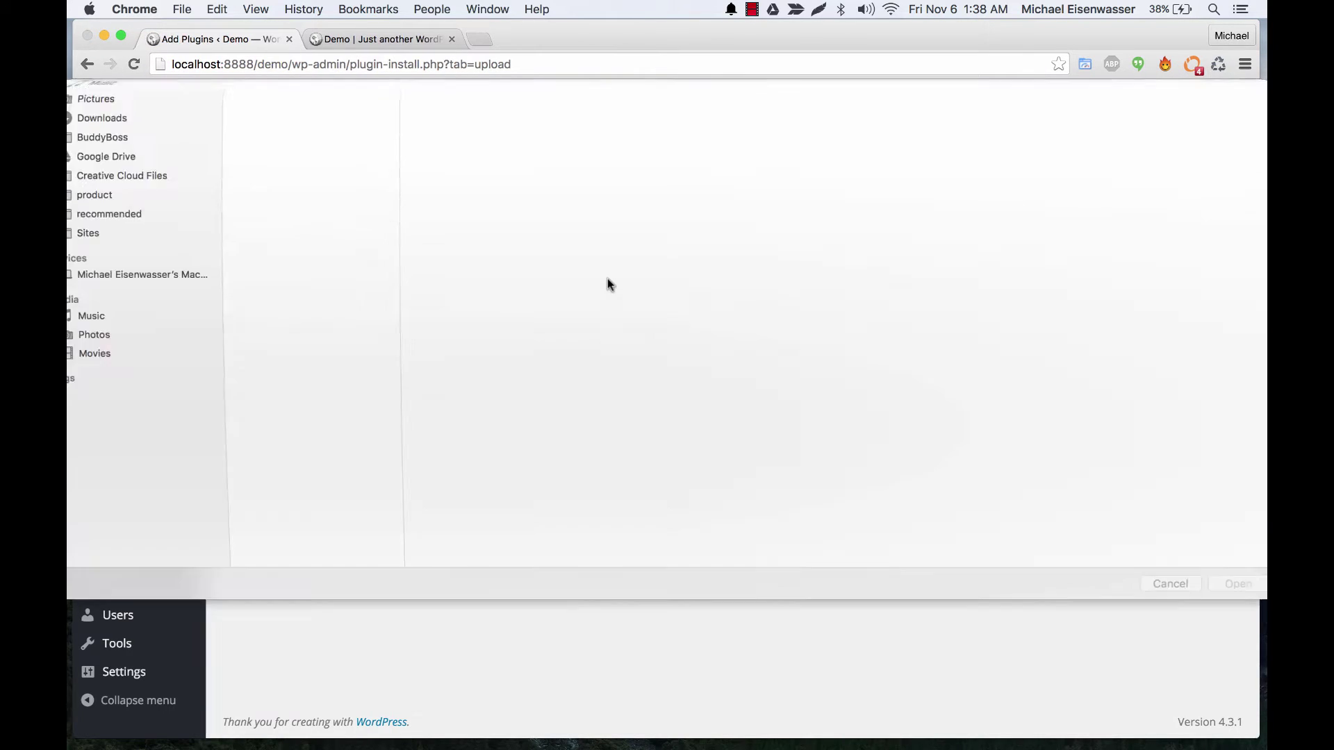
click(118, 157)
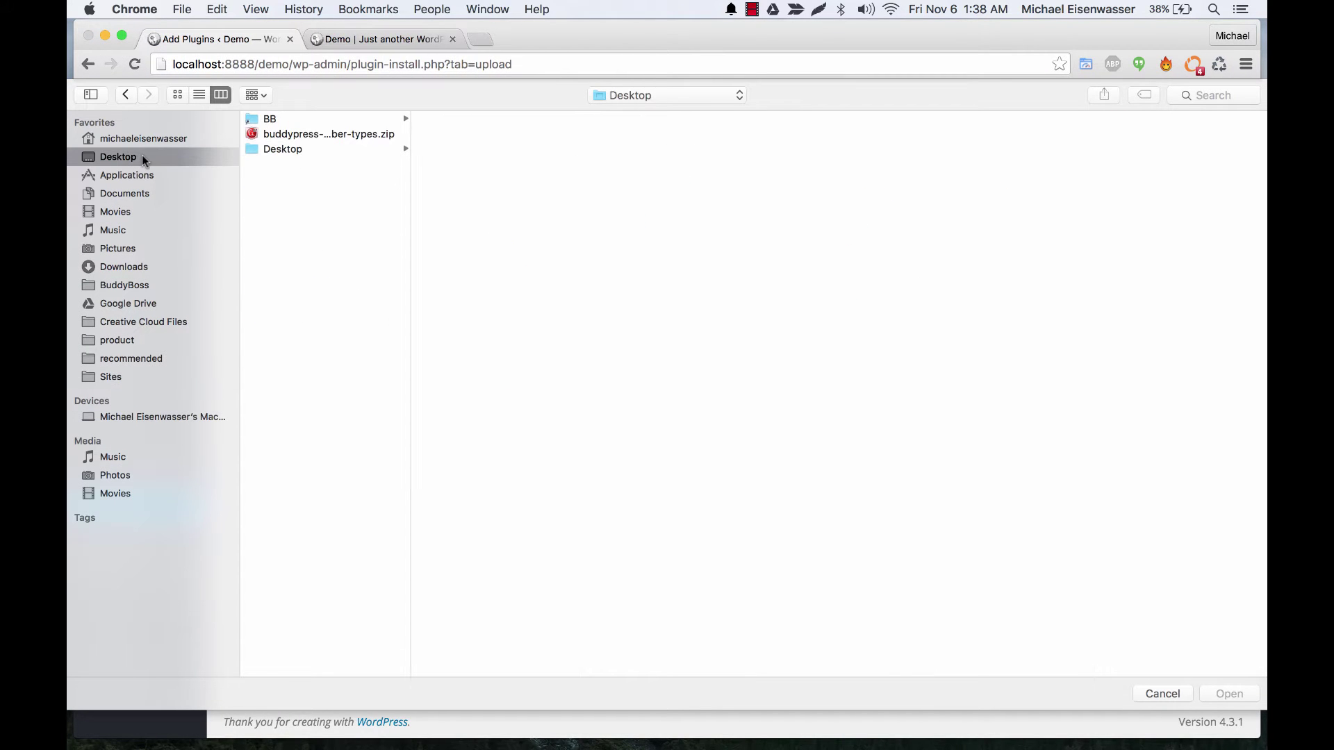
click(302, 129)
key(Return)
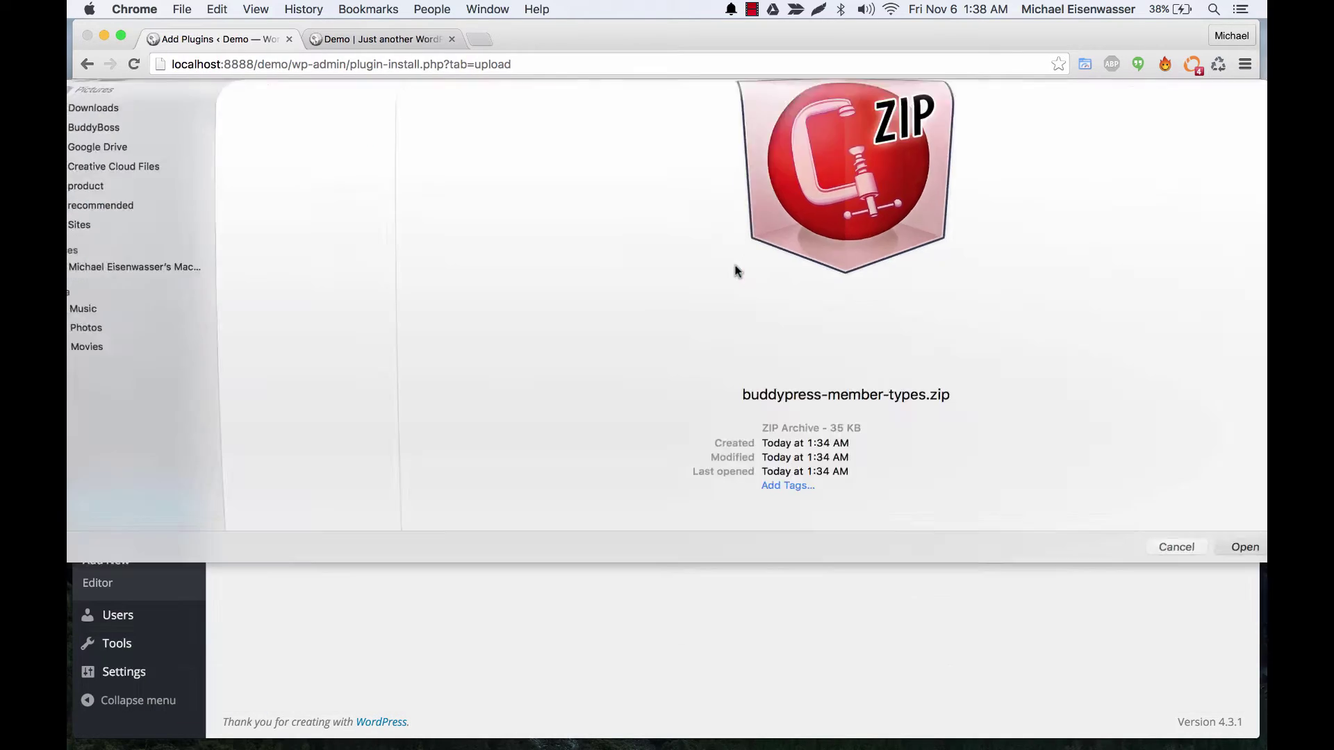
click(829, 282)
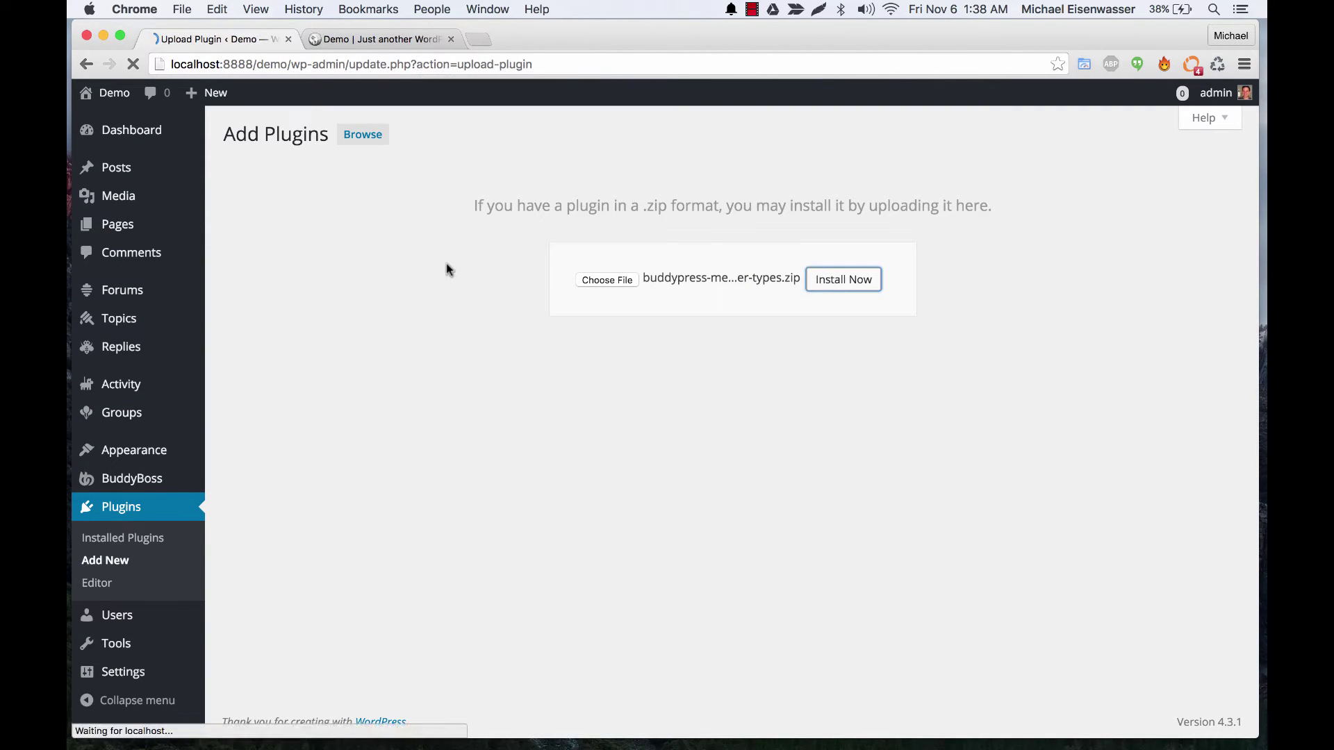
click(254, 248)
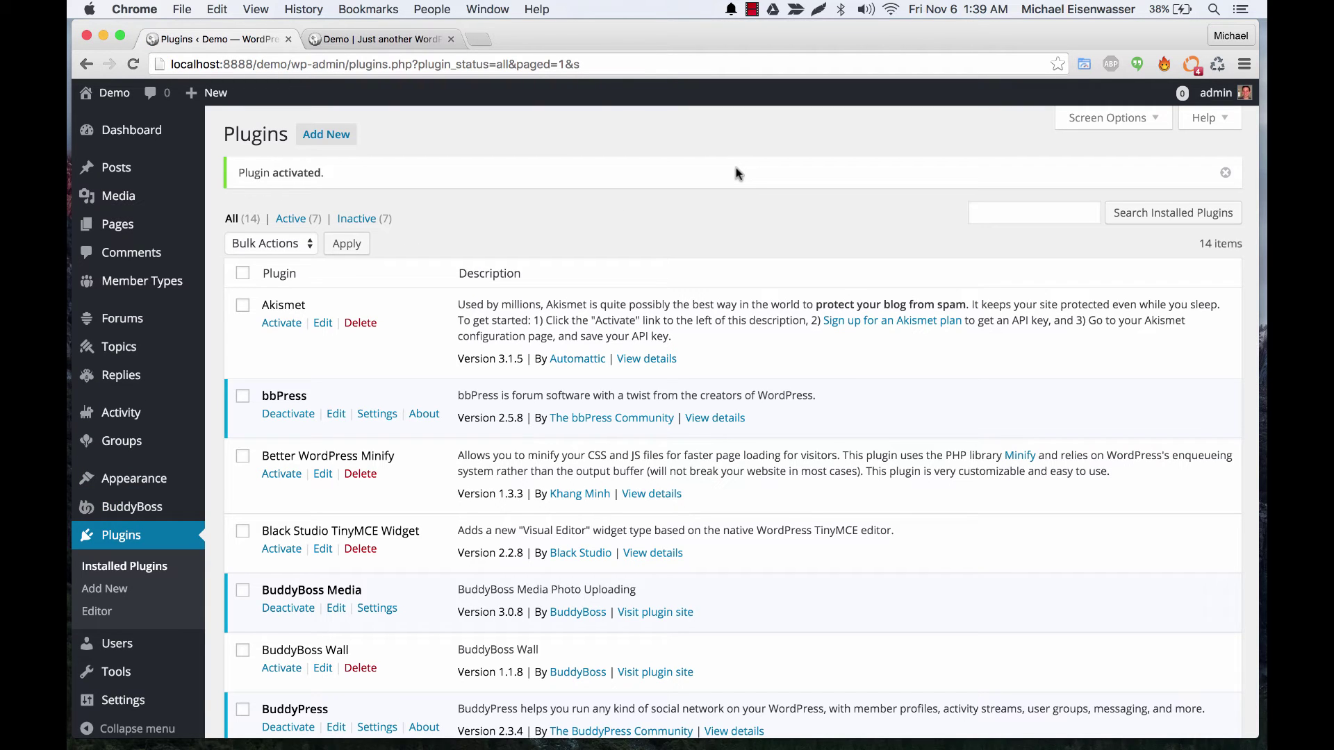
Start a new member type via Member Types > Add New.
mouse_move(160, 284)
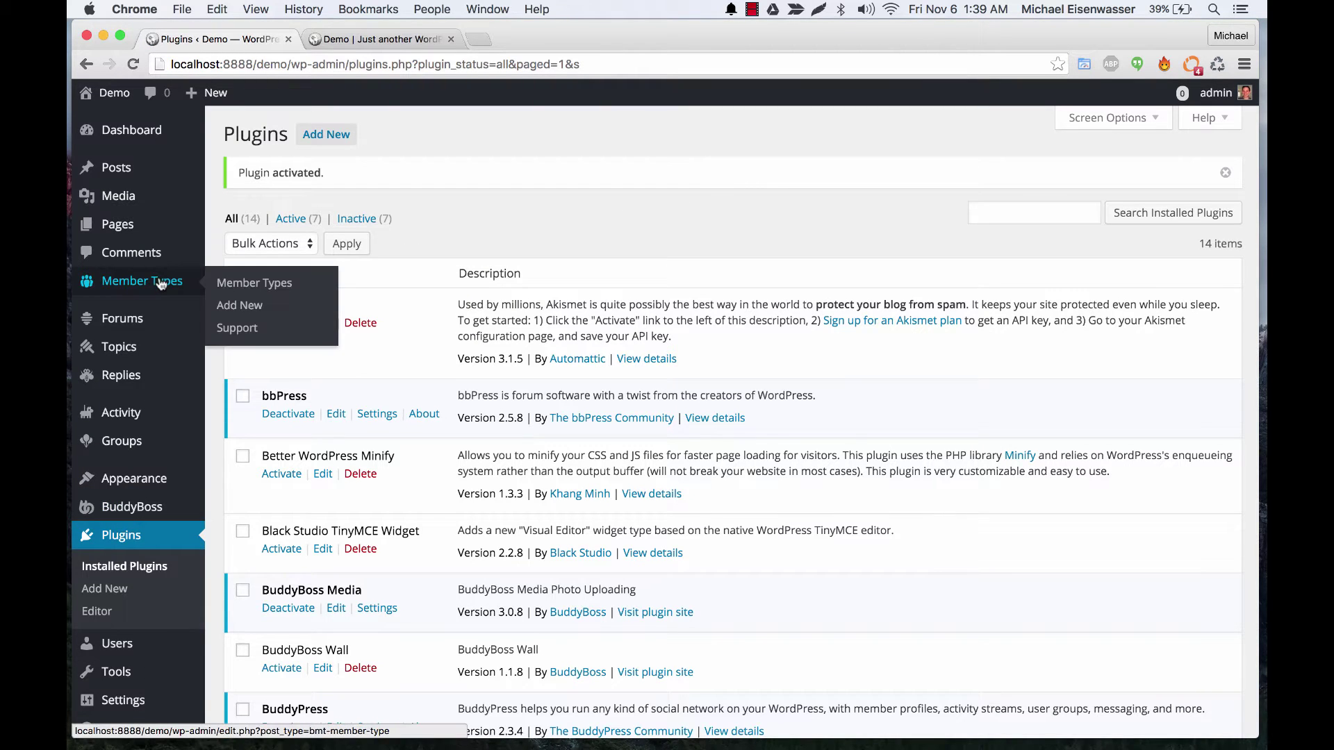
click(239, 305)
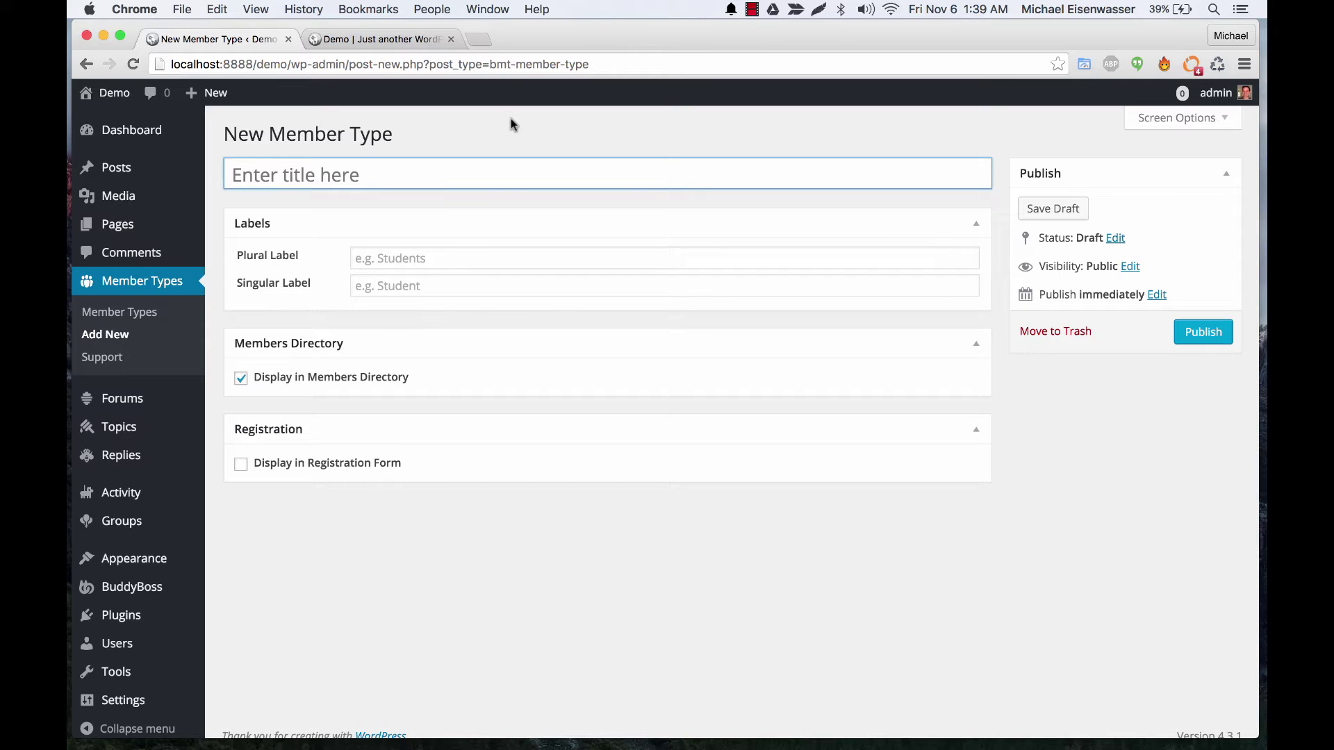
Enter Employer as the title, with Employers and Employer as plural and singular labels.
key(shift)
text(Employer)
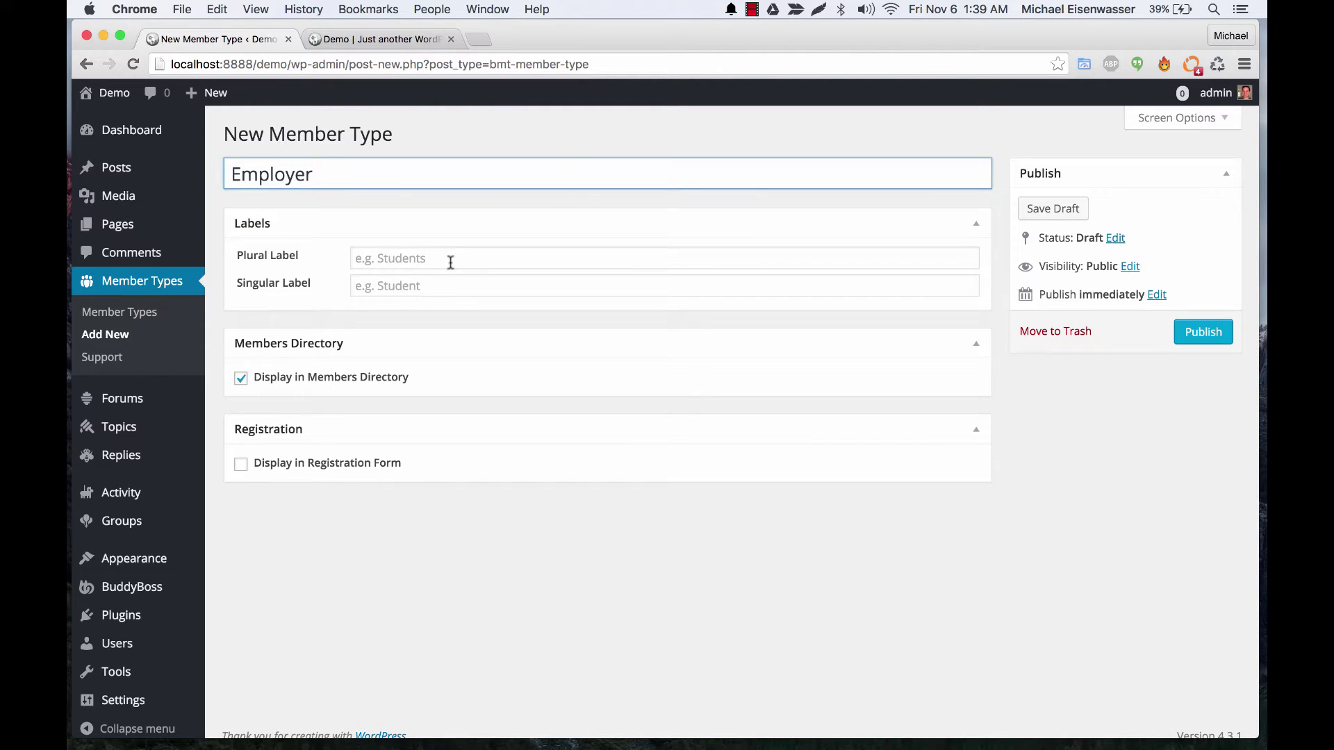
click(450, 262)
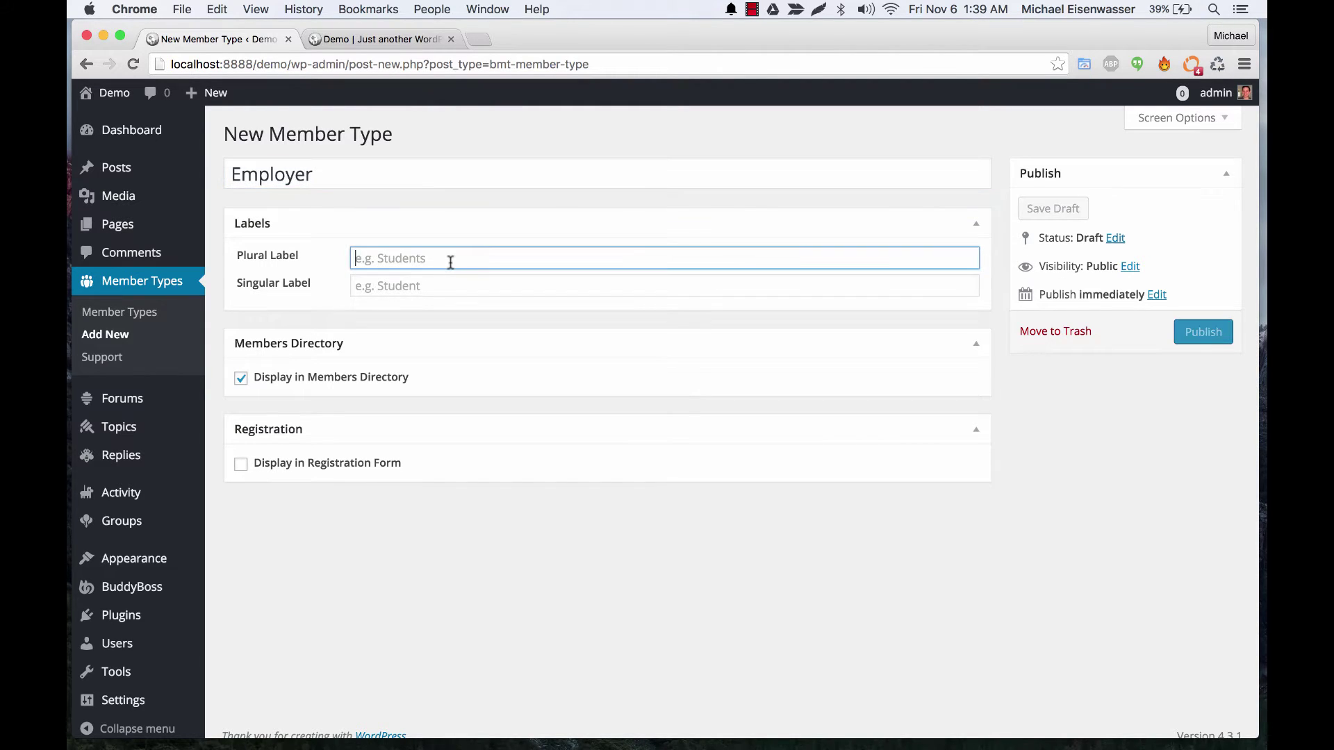
text(Employers)
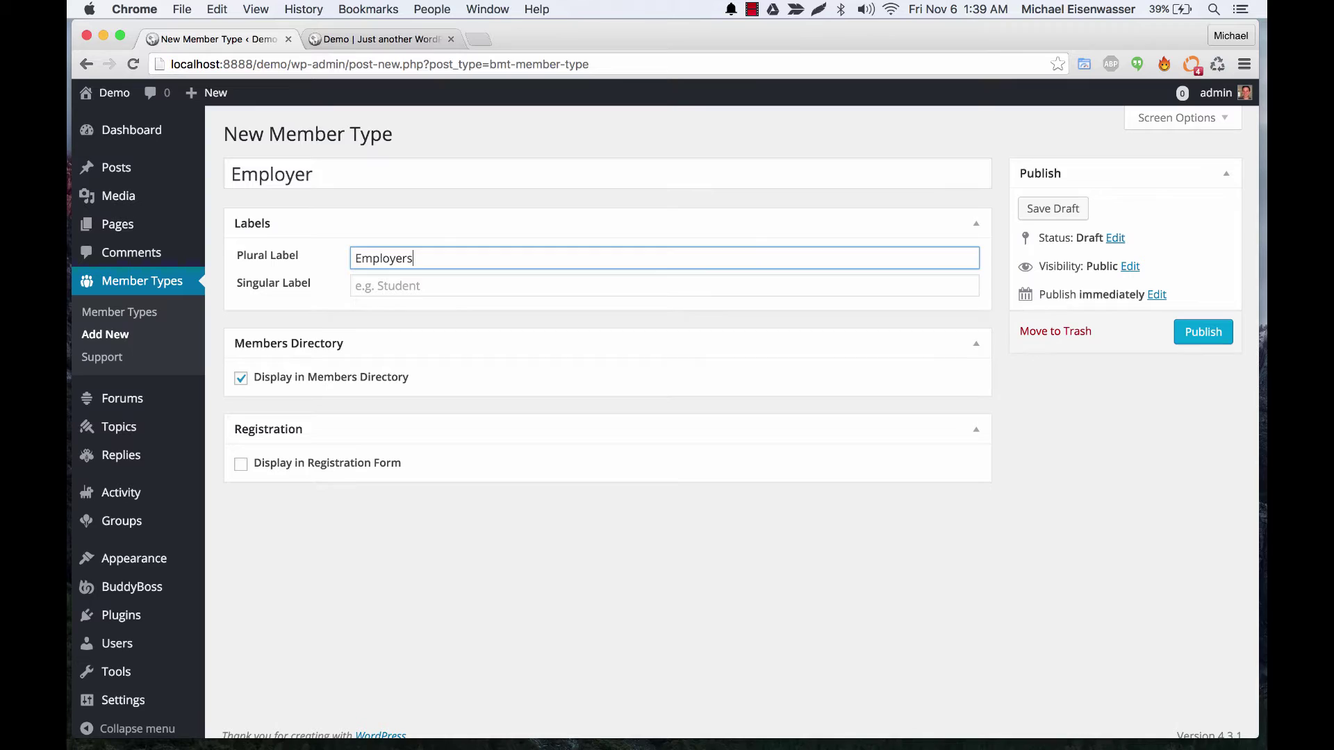
key(Tab)
text(E)
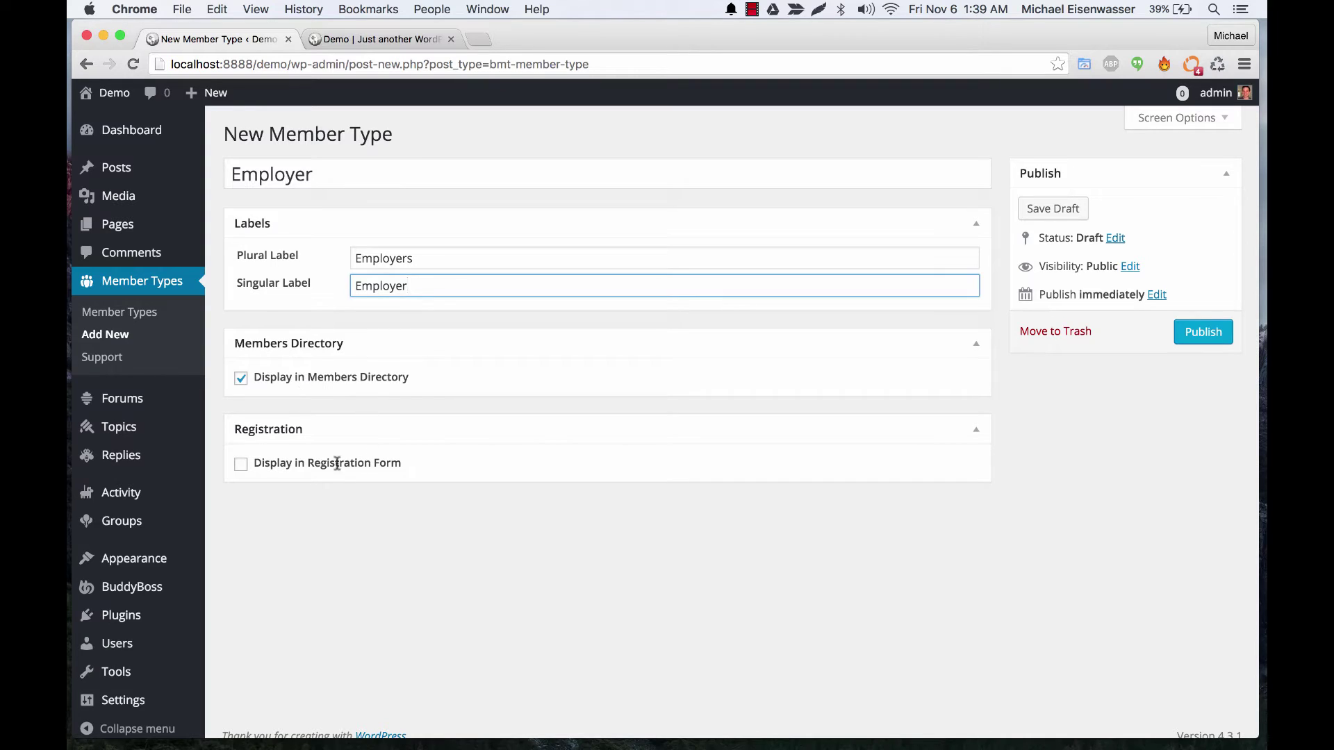
Show Employer on the registration form, publish it, and begin another member type.
click(241, 464)
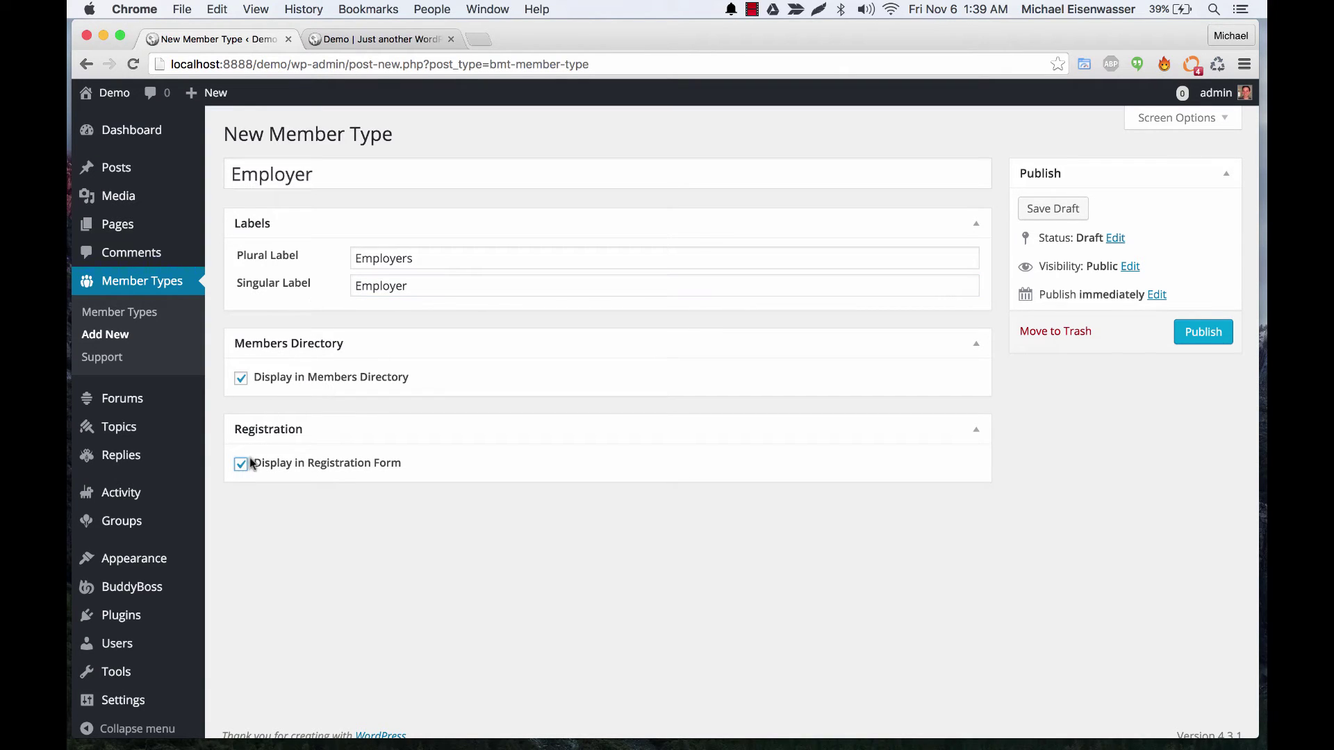
click(1181, 334)
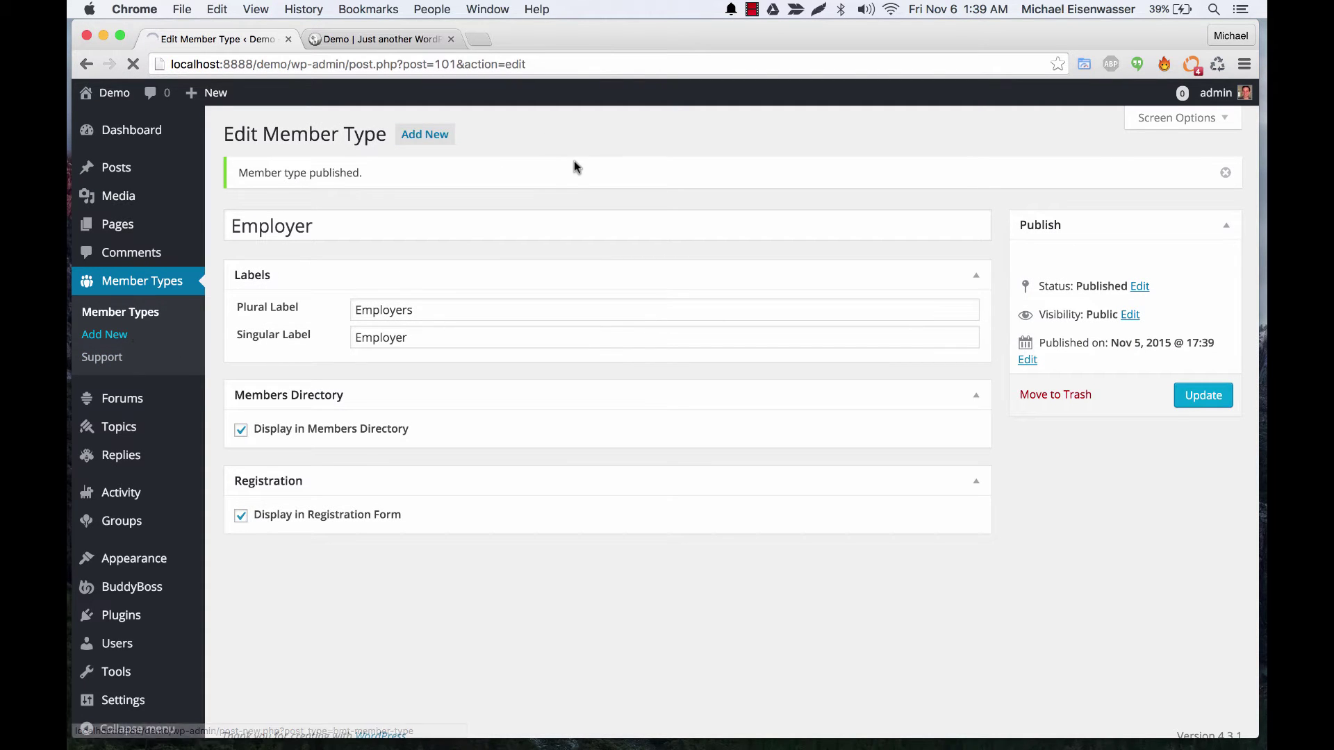
click(425, 134)
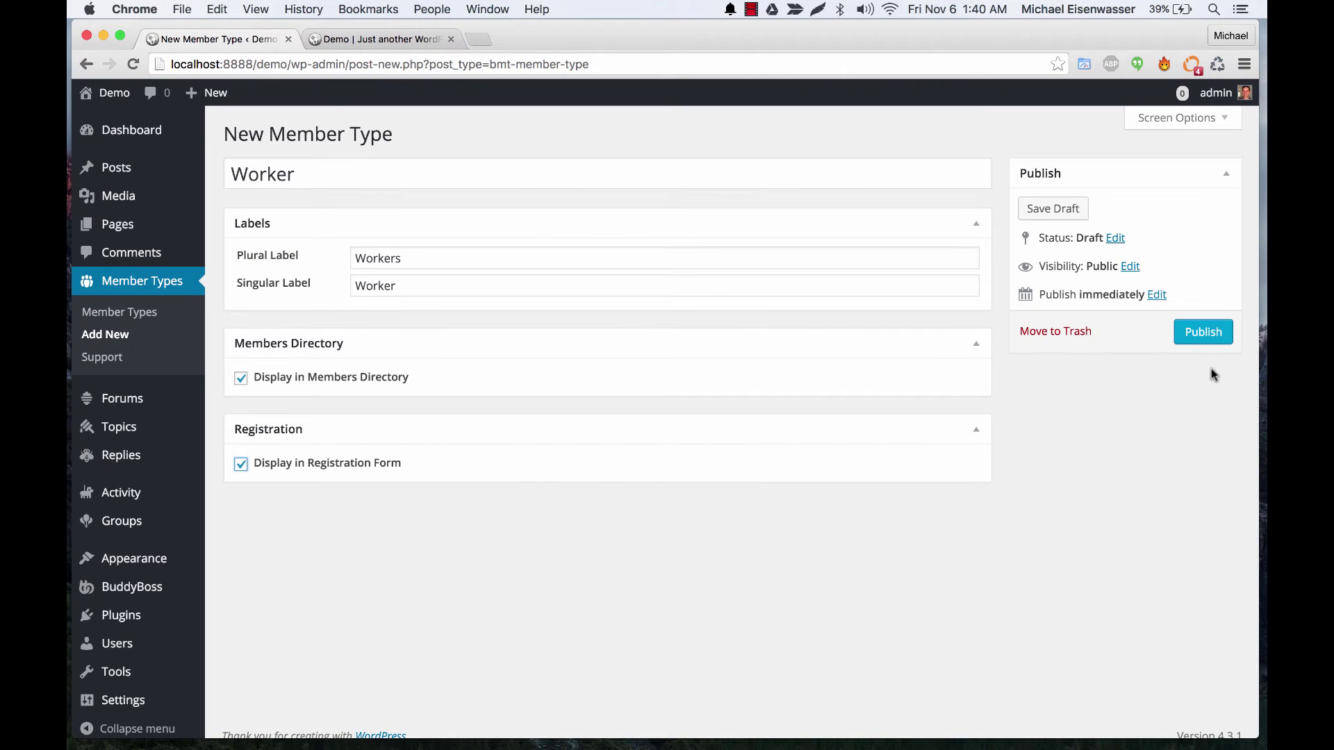
Publish the Worker member type with labels Workers and Worker.
click(1202, 333)
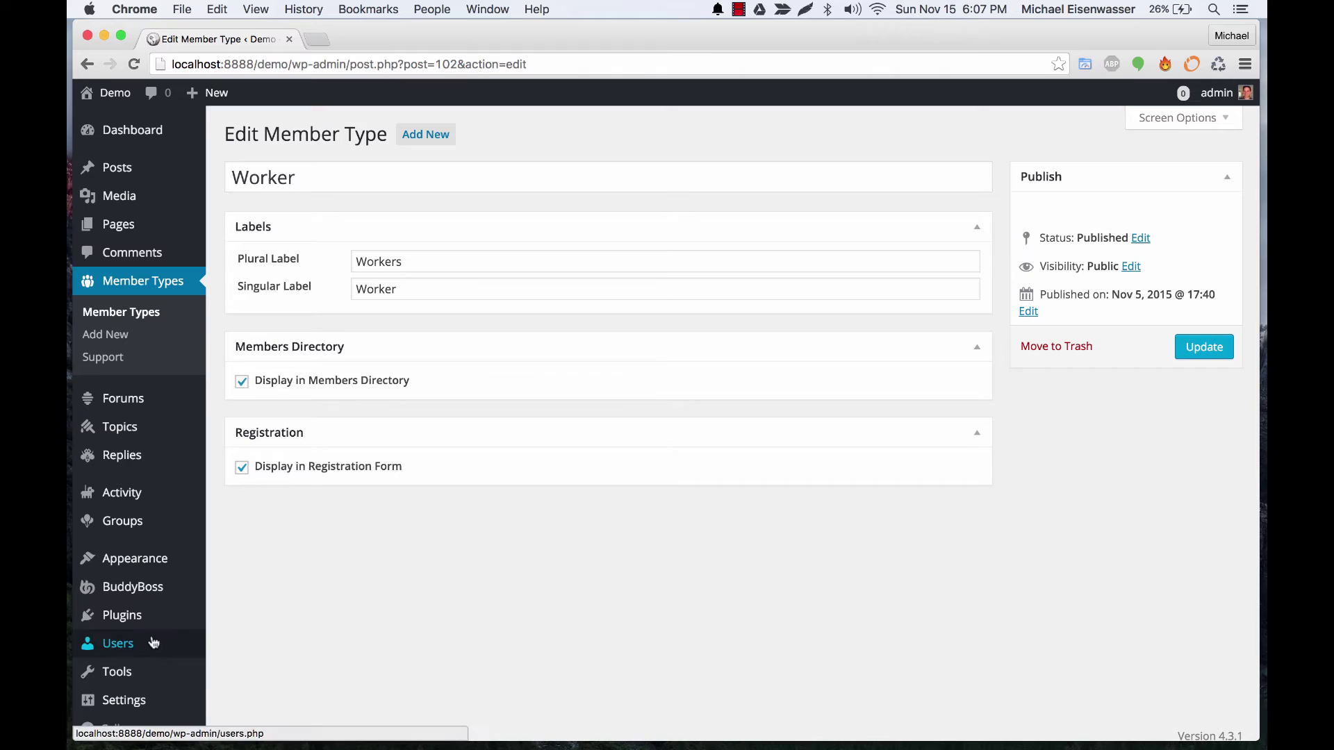
Limit the User Details Company Name field to Employers, excluding Workers and users without a type.
mouse_move(153, 644)
click(239, 669)
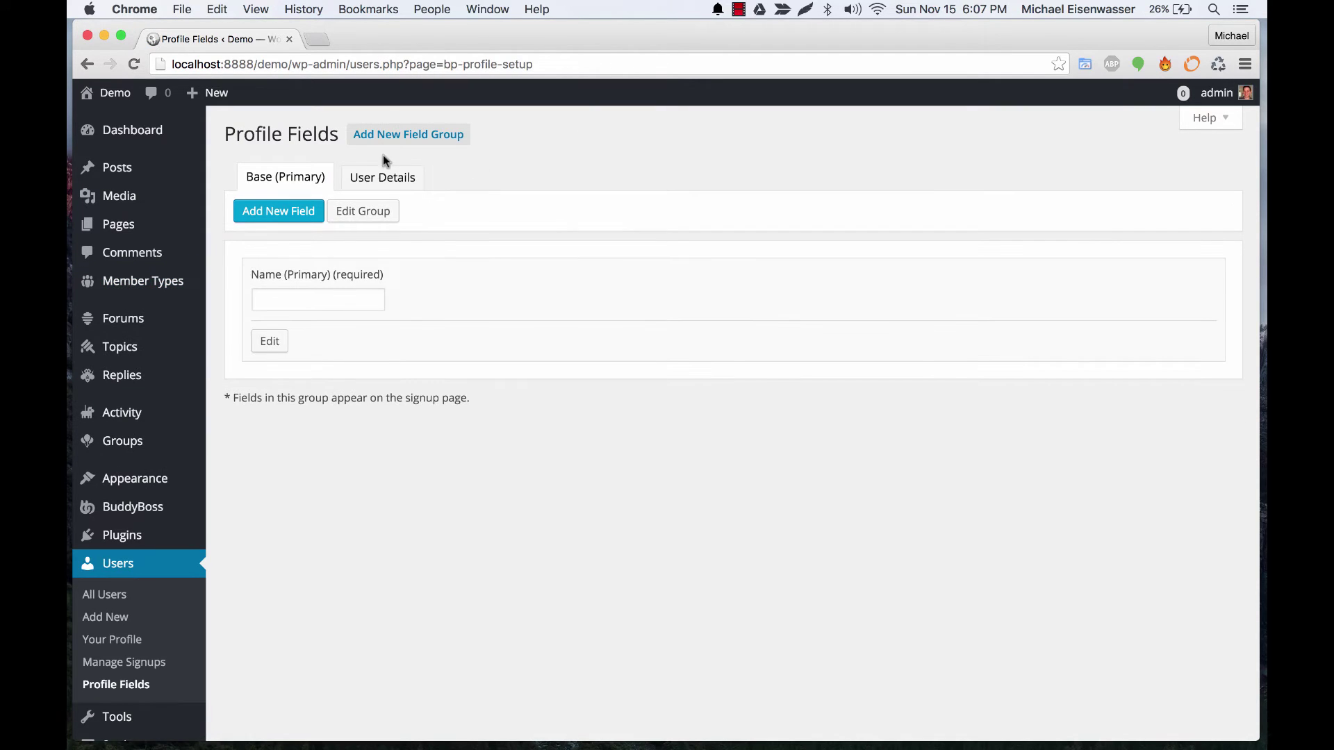
click(383, 177)
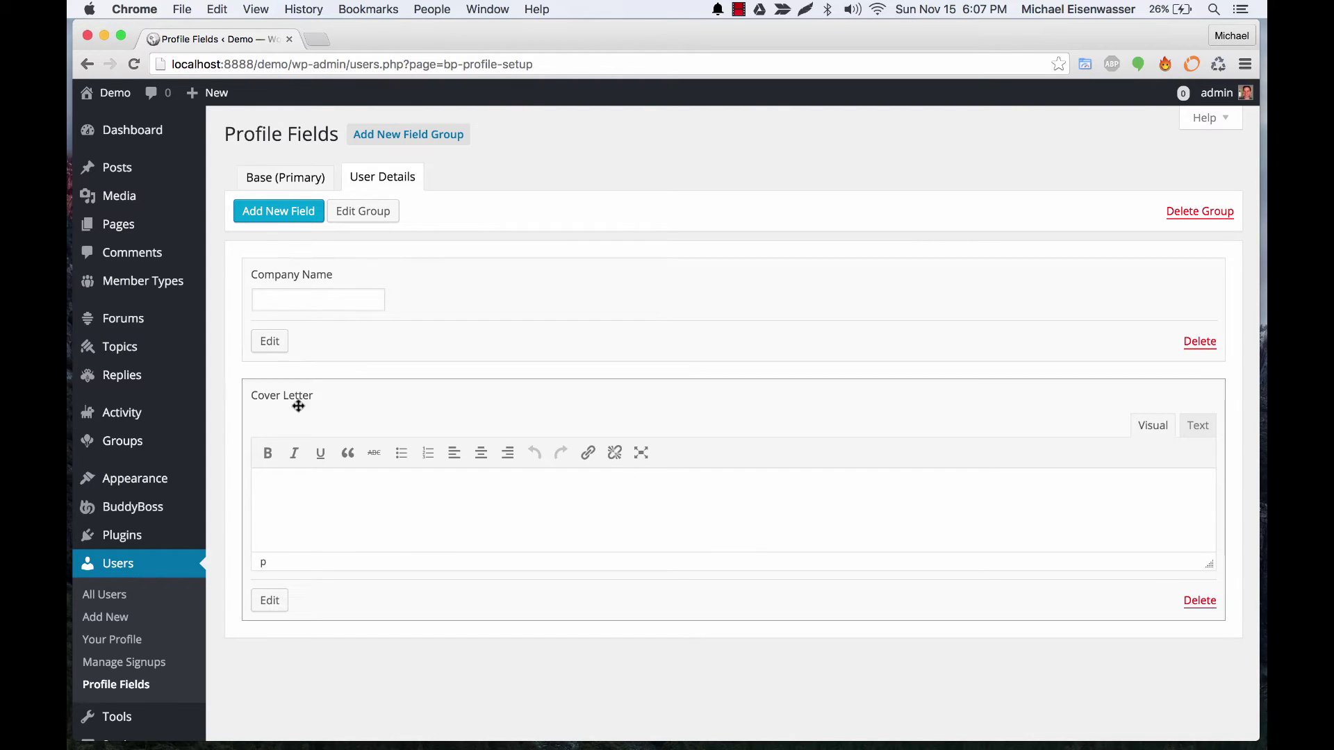
click(270, 343)
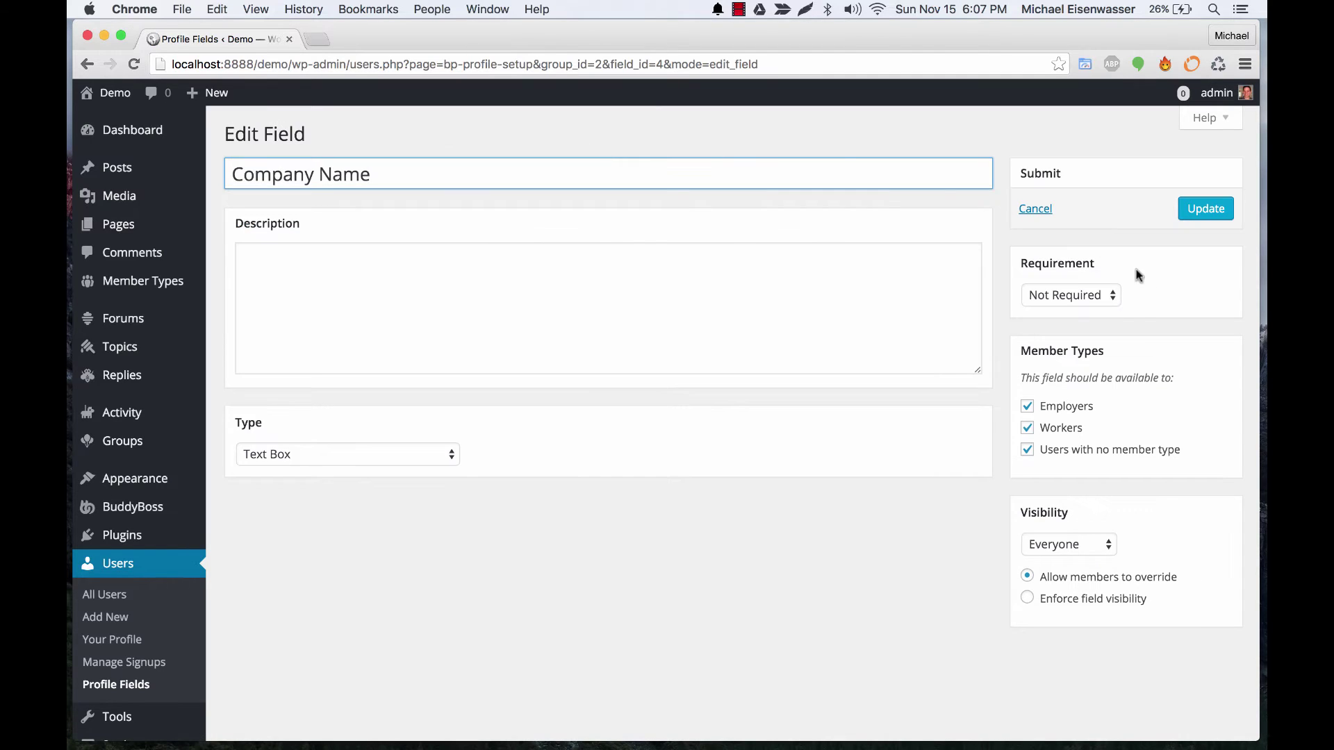
click(1027, 428)
click(1027, 449)
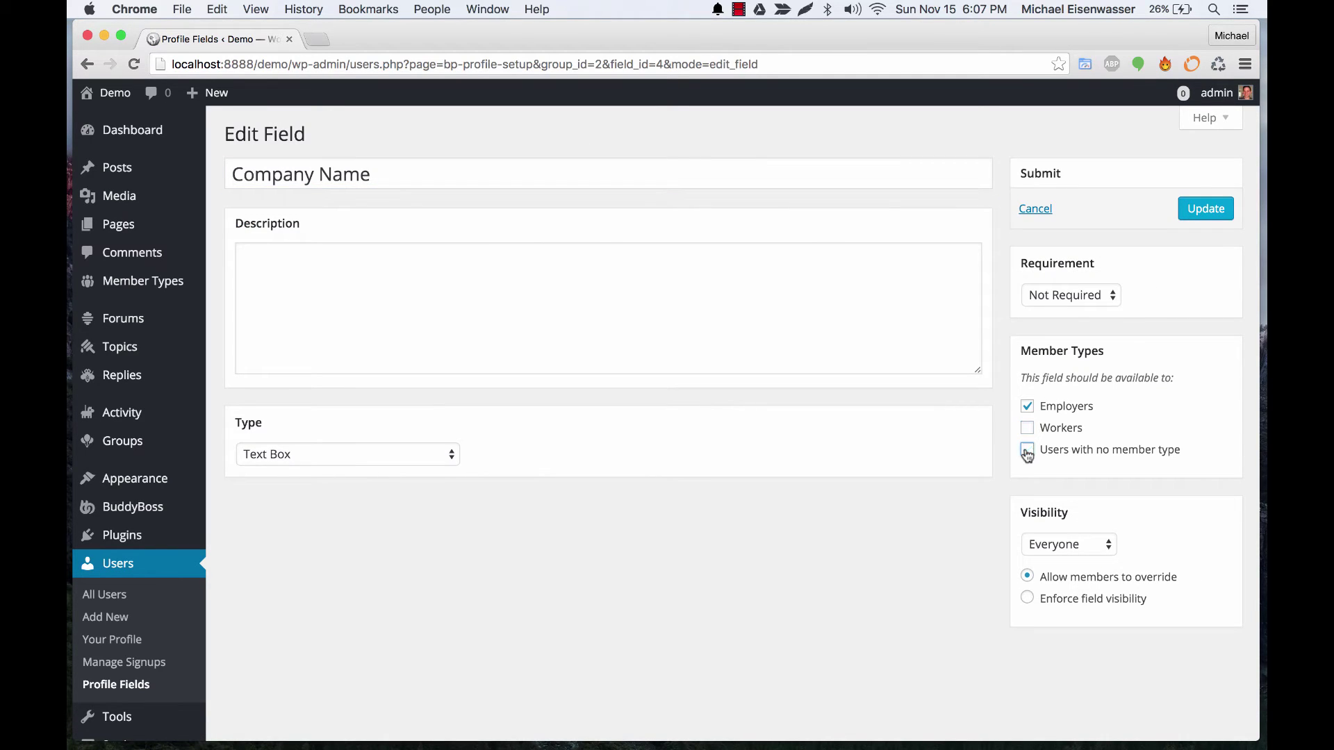
click(1206, 209)
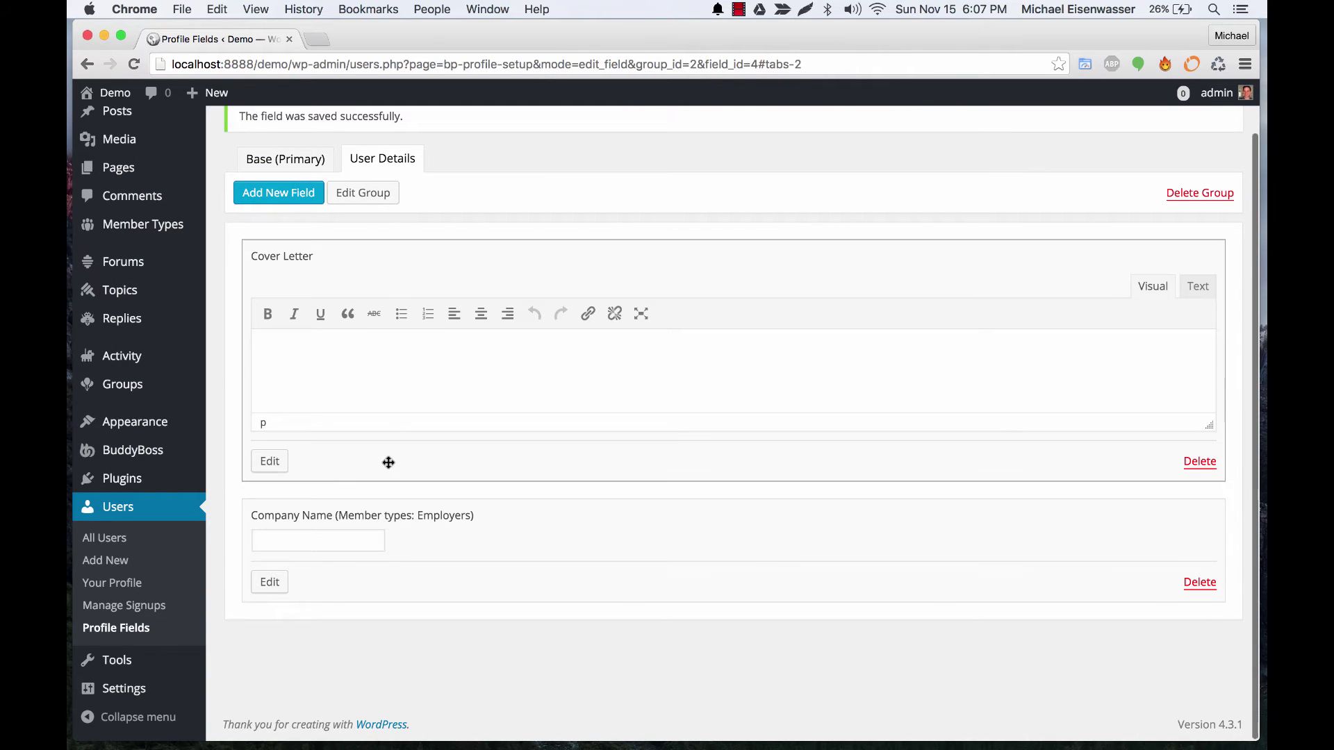
Limit the Cover Letter field to Workers, excluding Employers and users without a type.
click(271, 462)
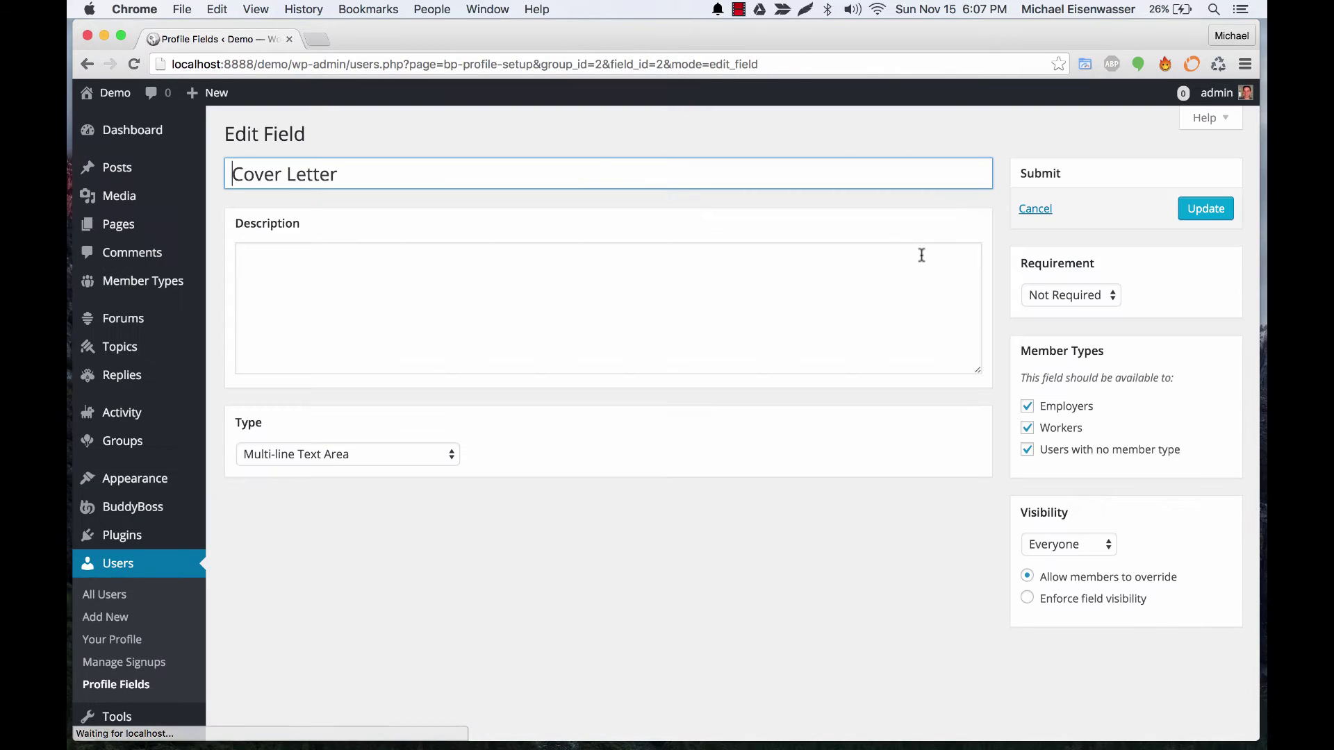
click(1029, 408)
click(1027, 450)
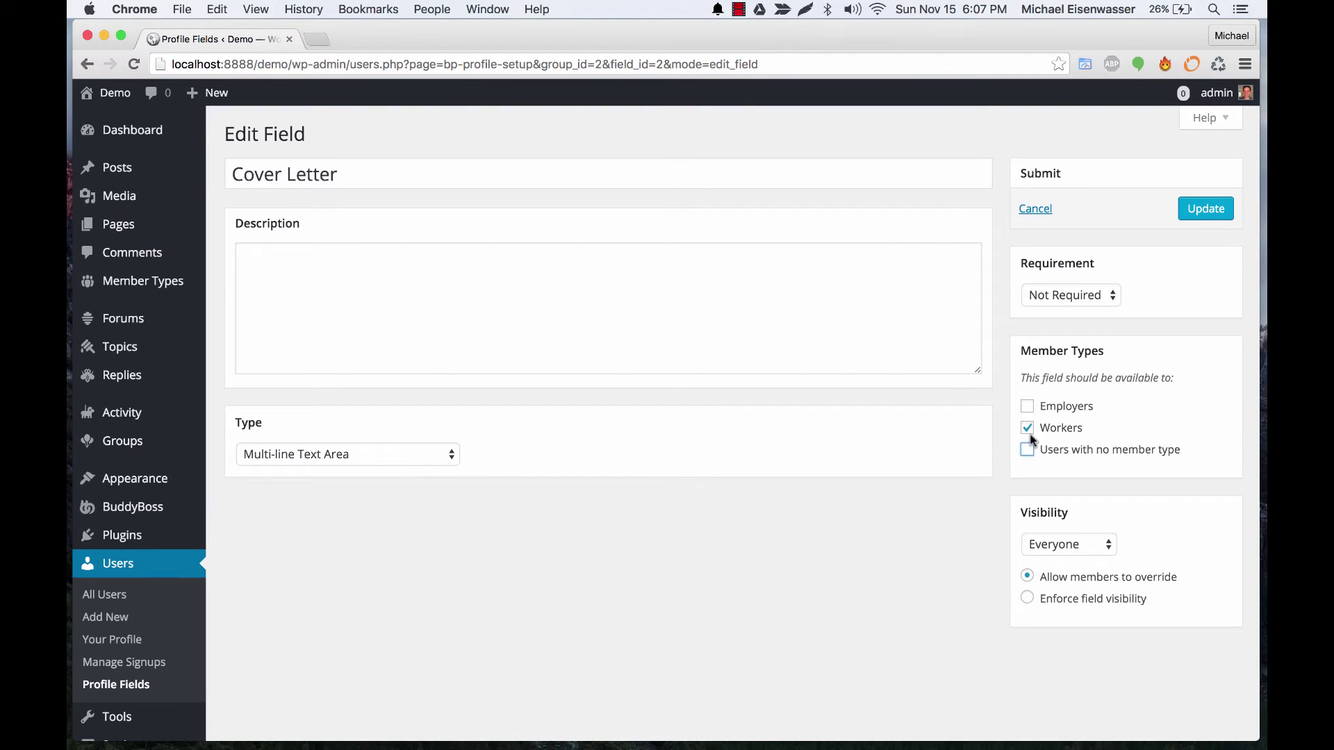
click(1206, 210)
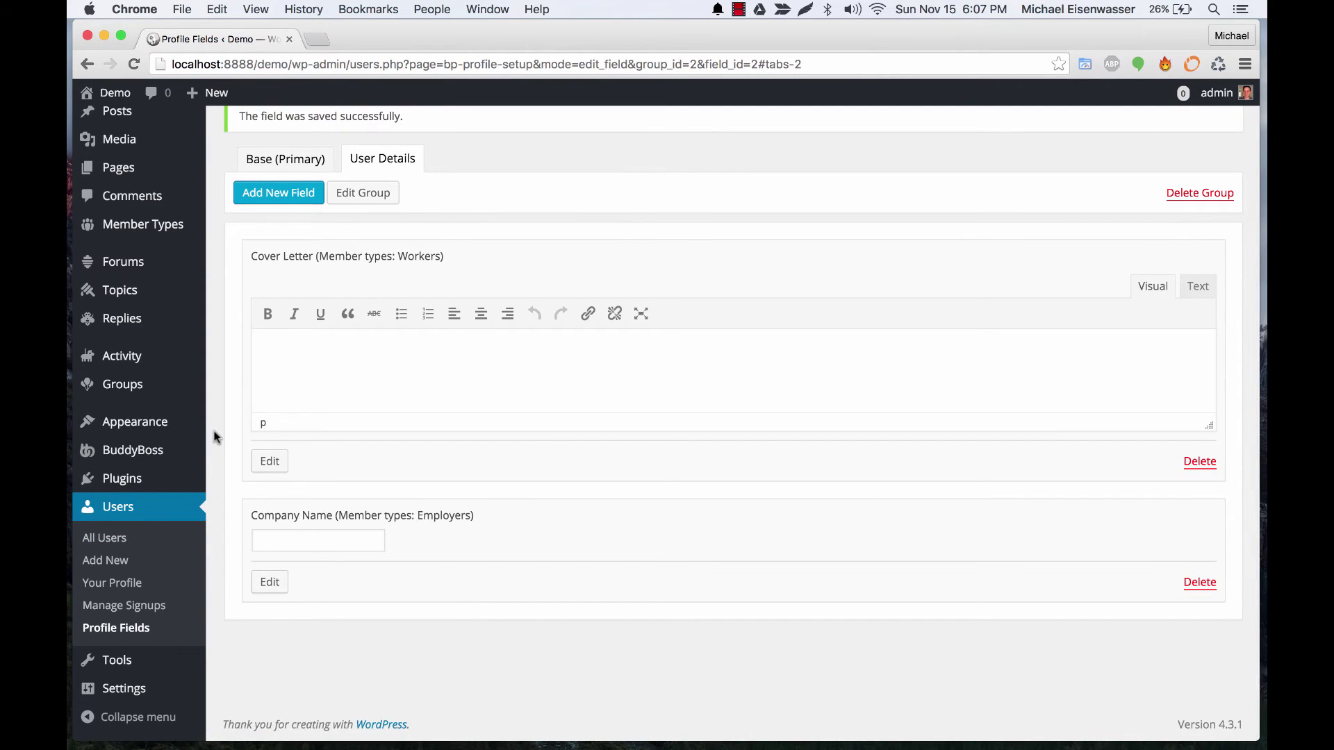
click(104, 538)
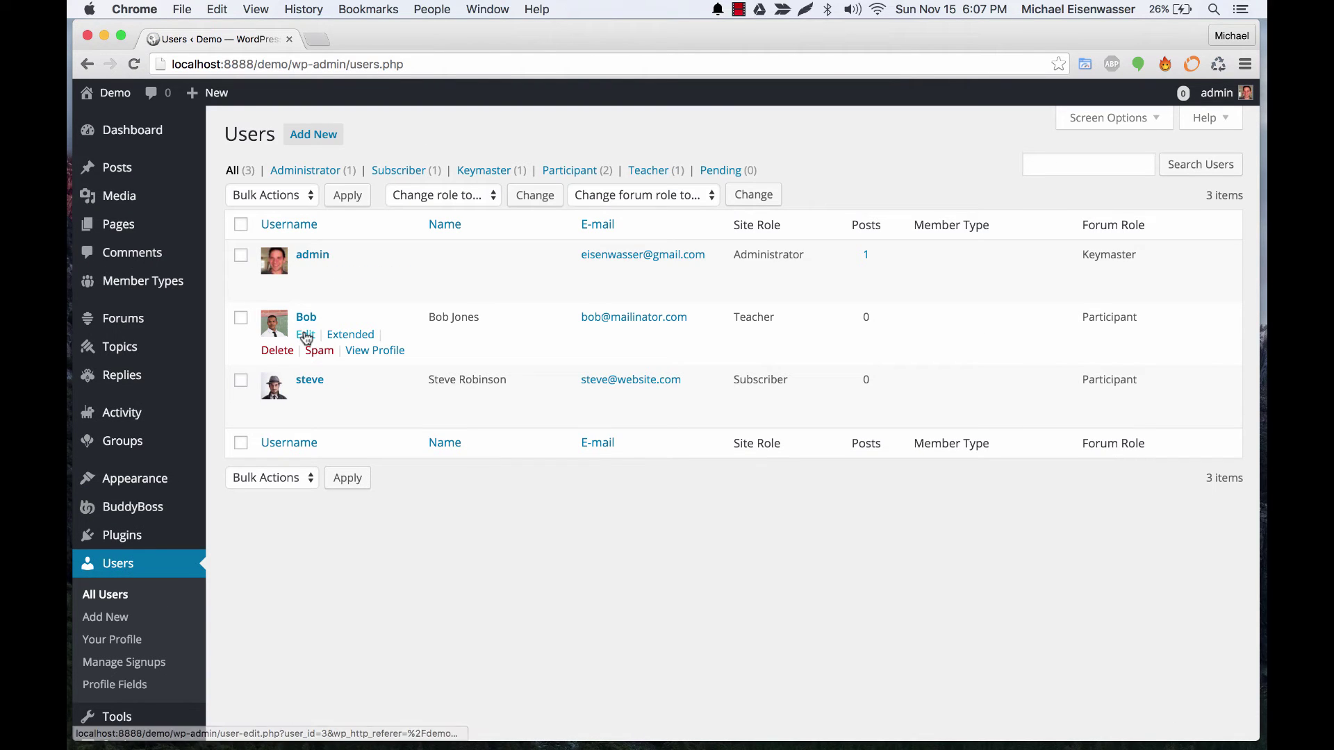
Set the Teacher-role user's member type to employer in Extended Profile and save.
click(306, 338)
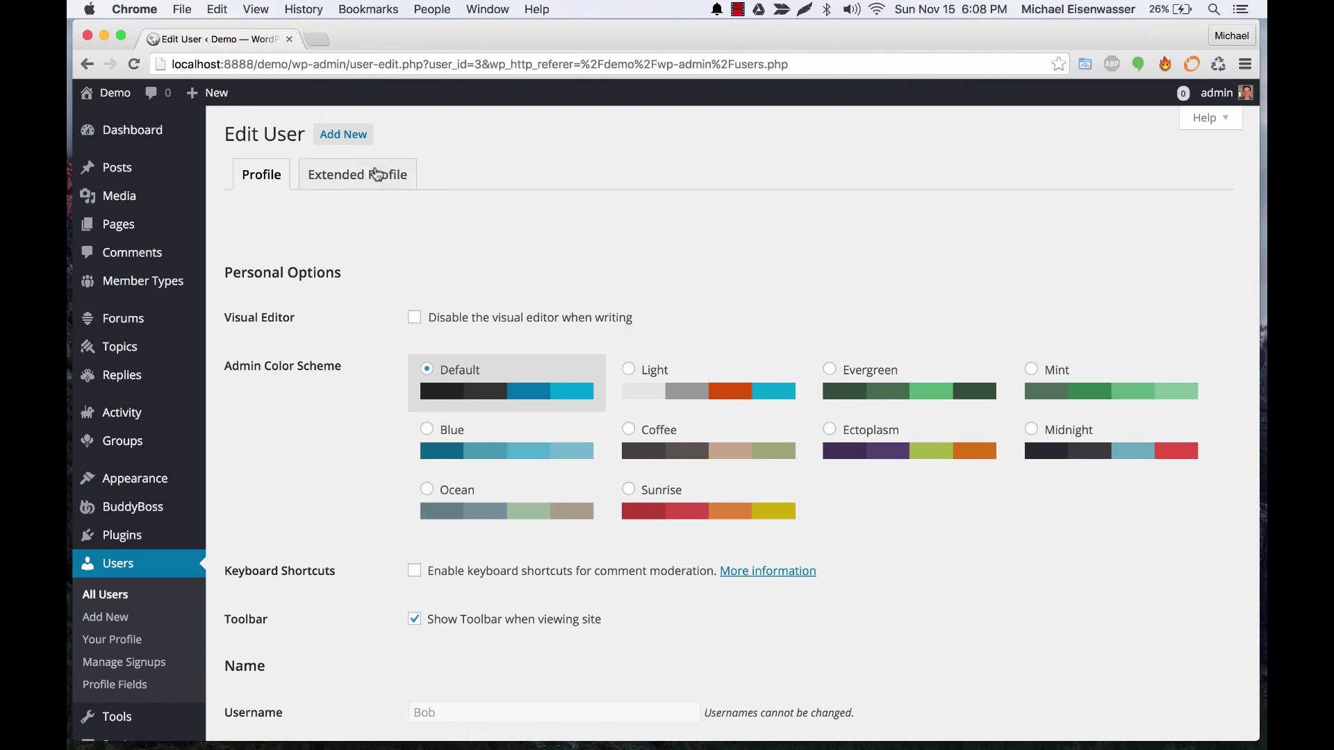
click(376, 174)
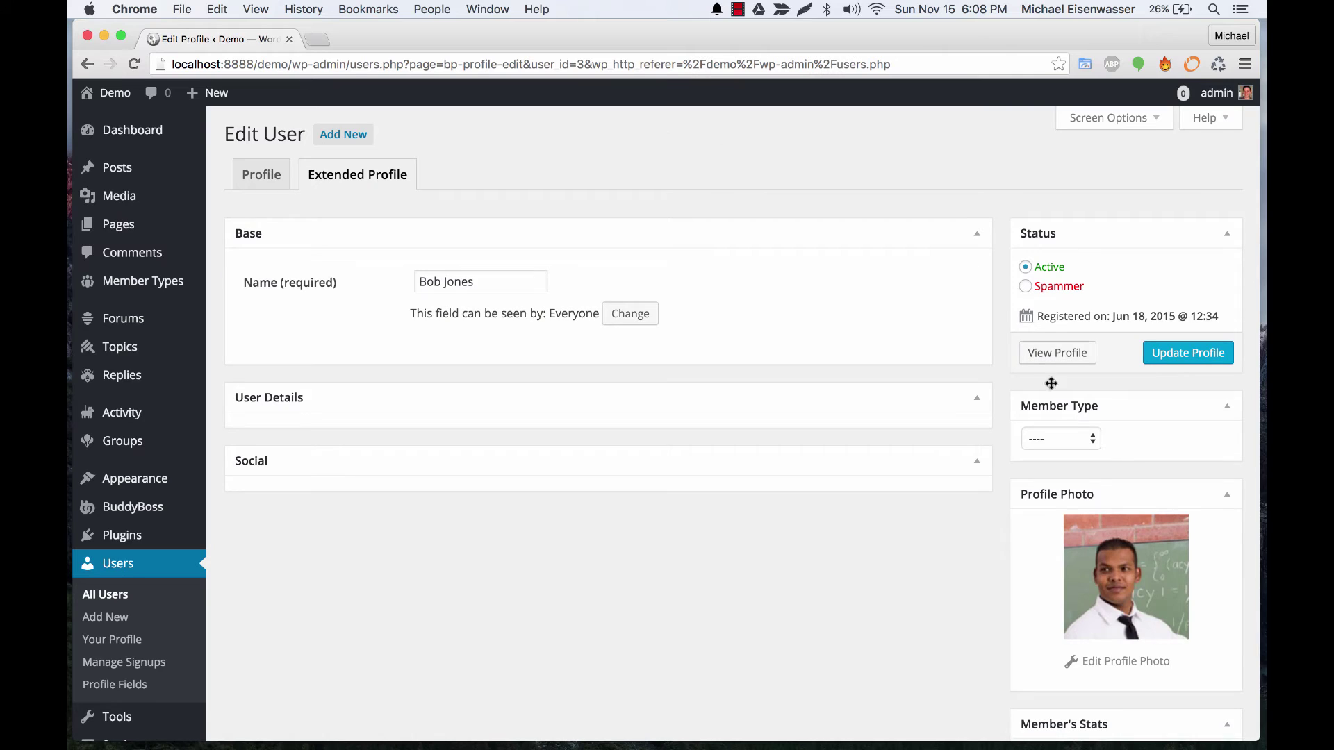
click(1052, 439)
click(1049, 455)
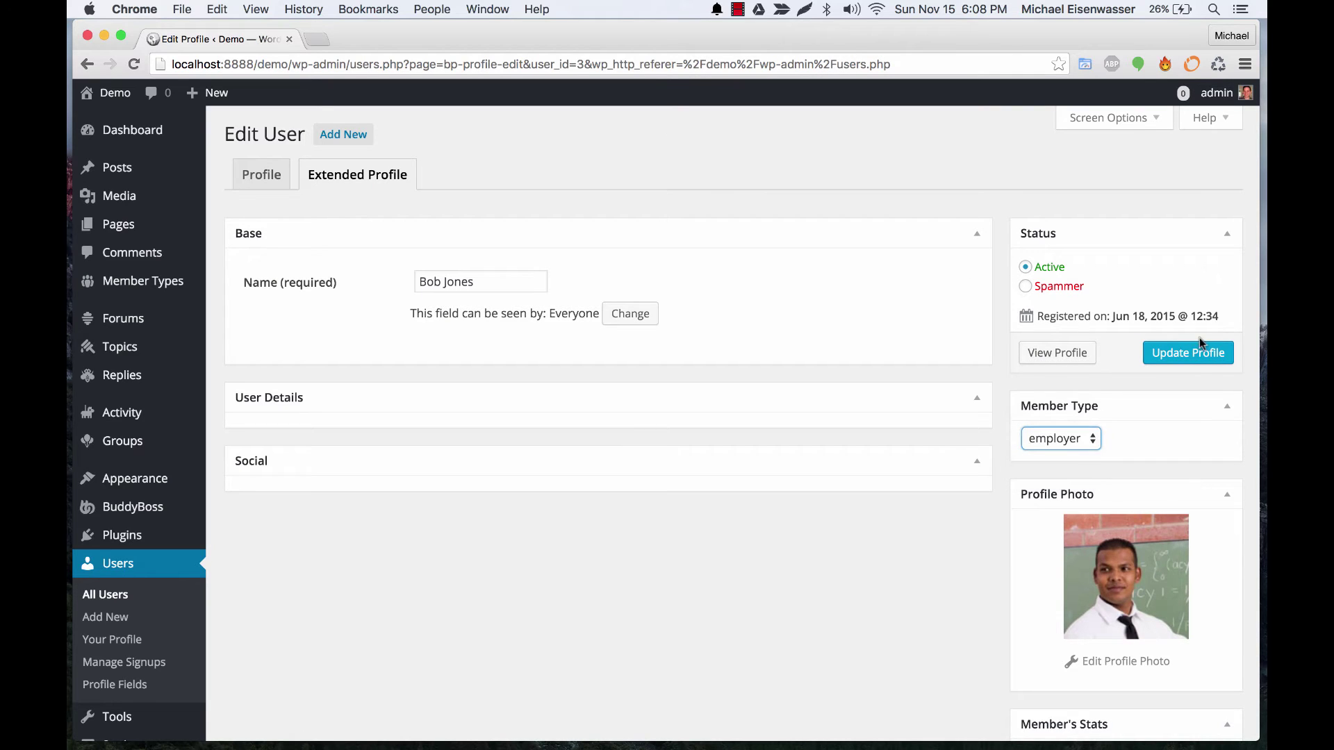
click(1196, 352)
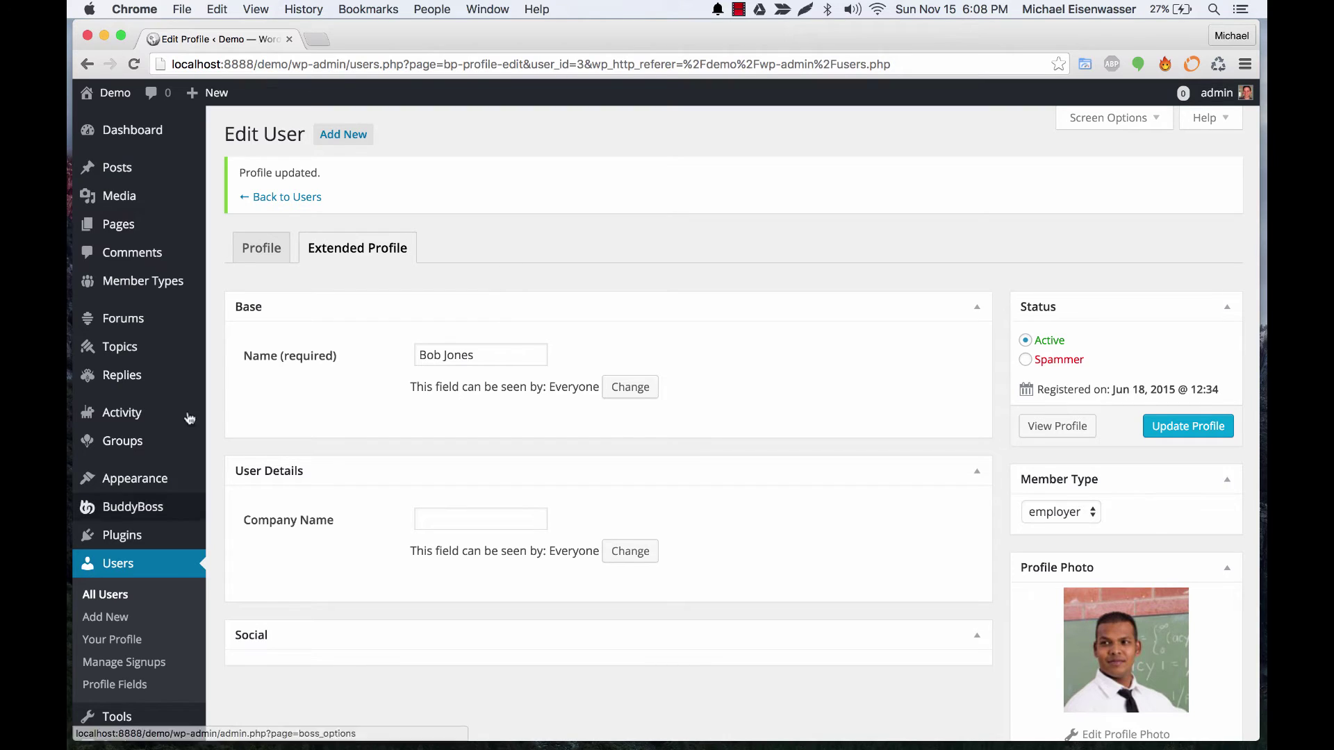
Set the Subscriber-role user's member type to worker and update the profile.
click(285, 200)
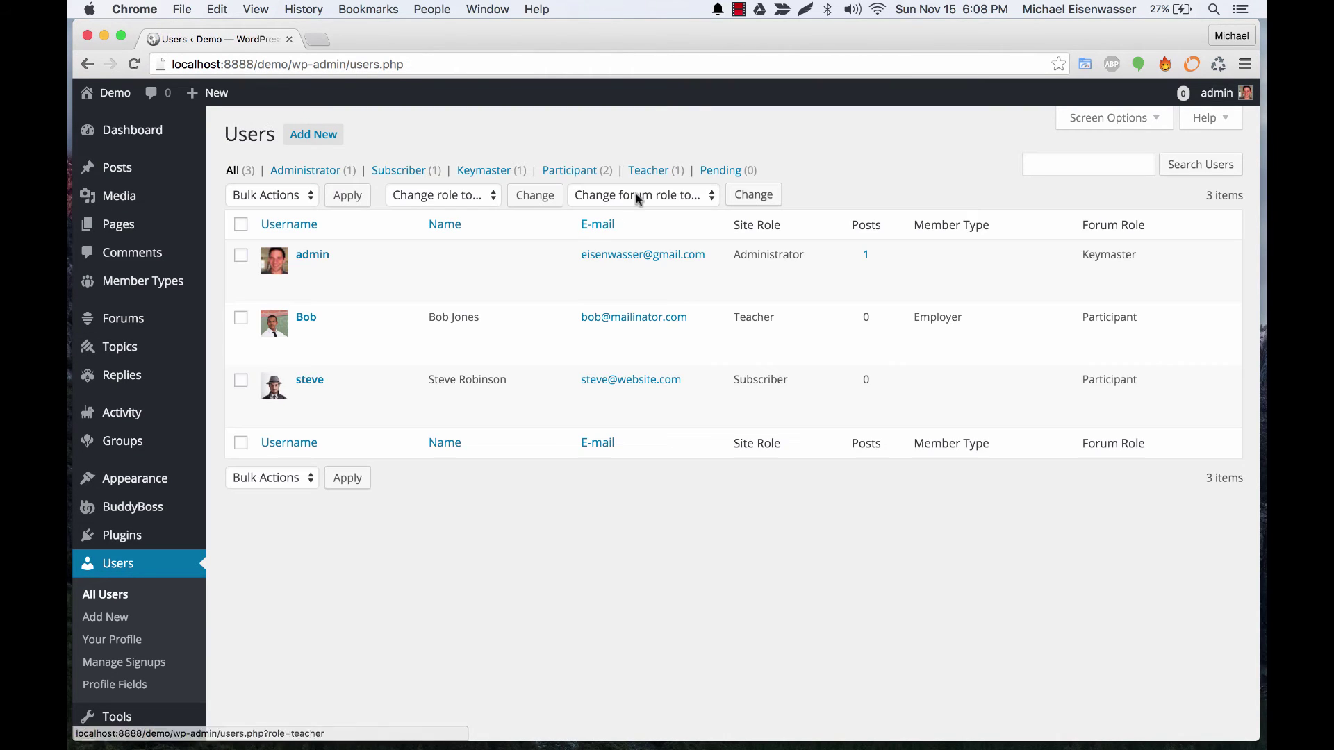
click(305, 396)
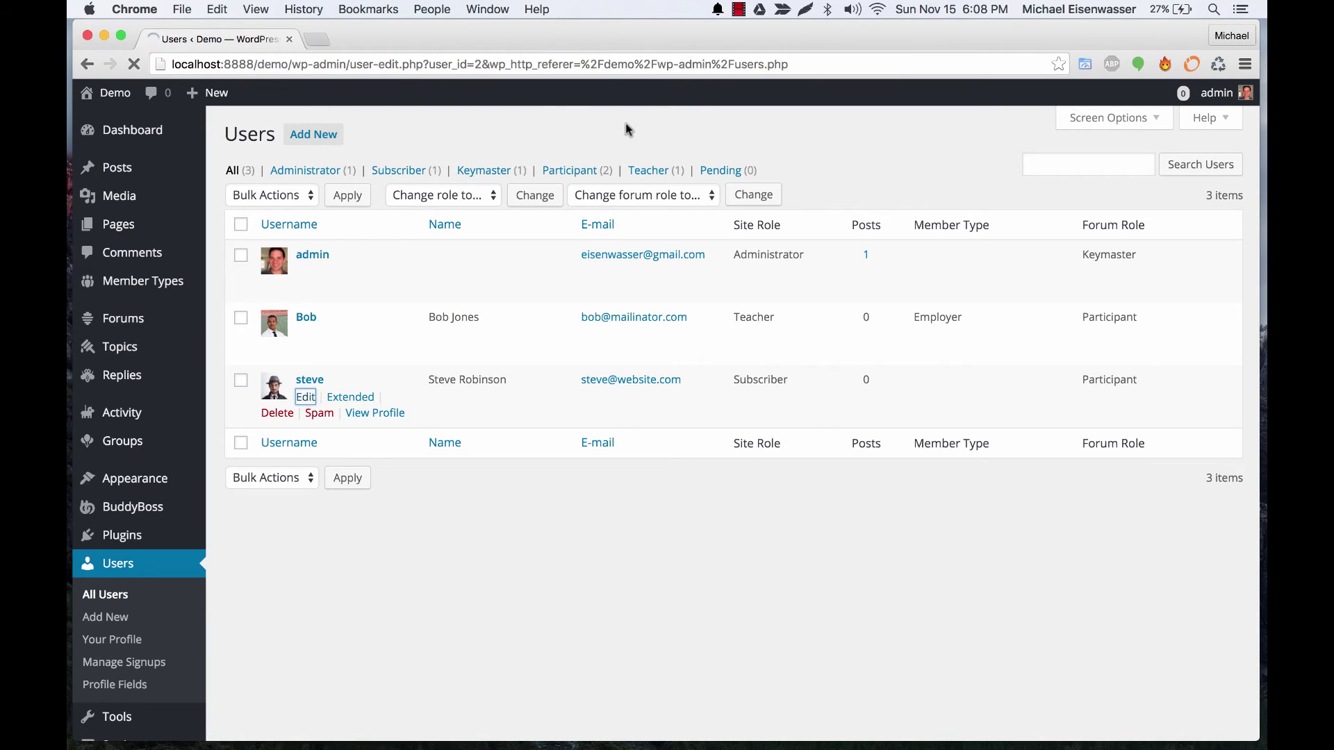
click(387, 174)
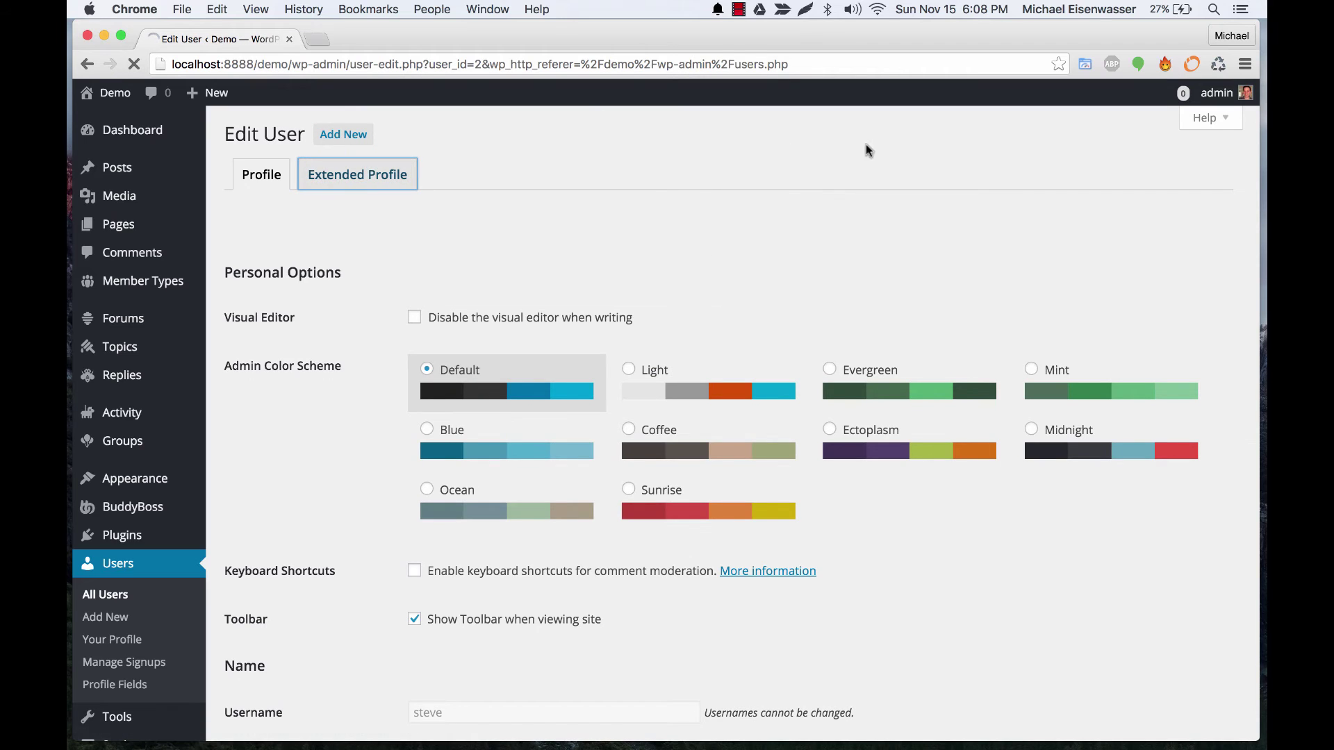
click(1074, 445)
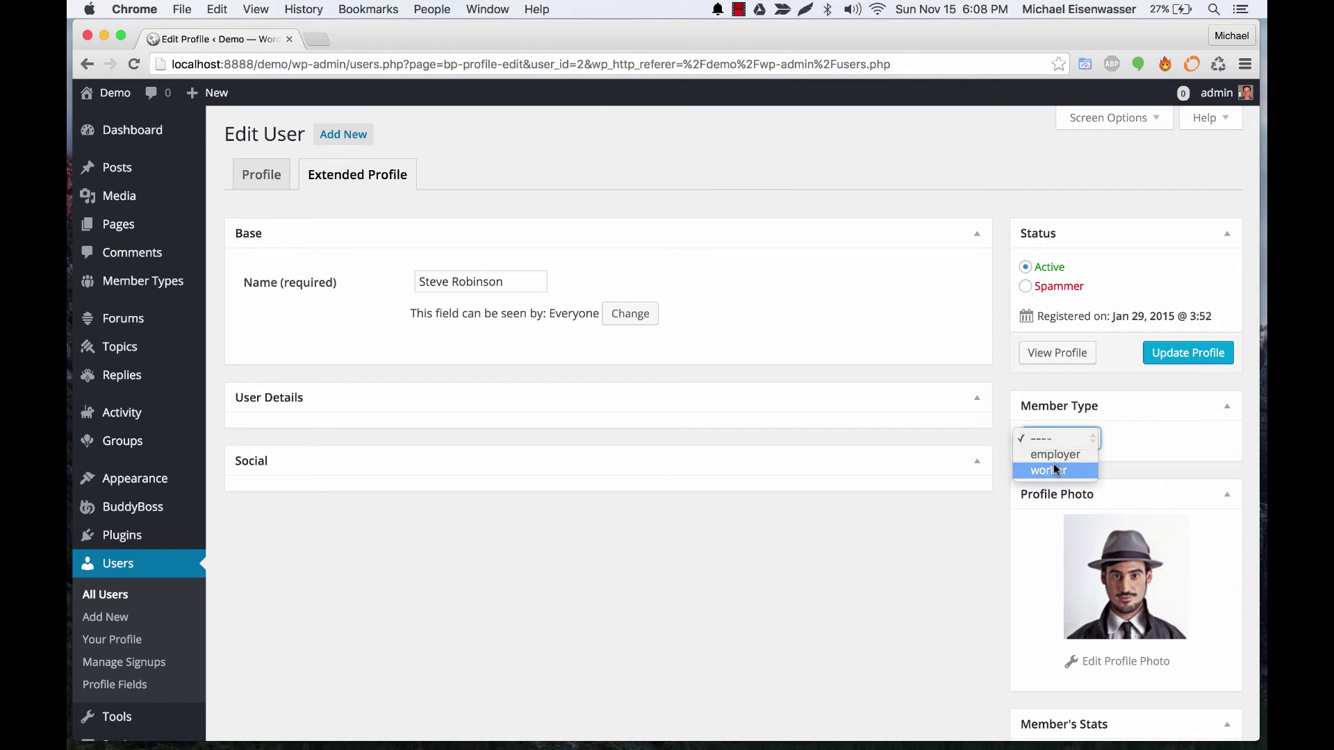
click(1056, 468)
click(1193, 355)
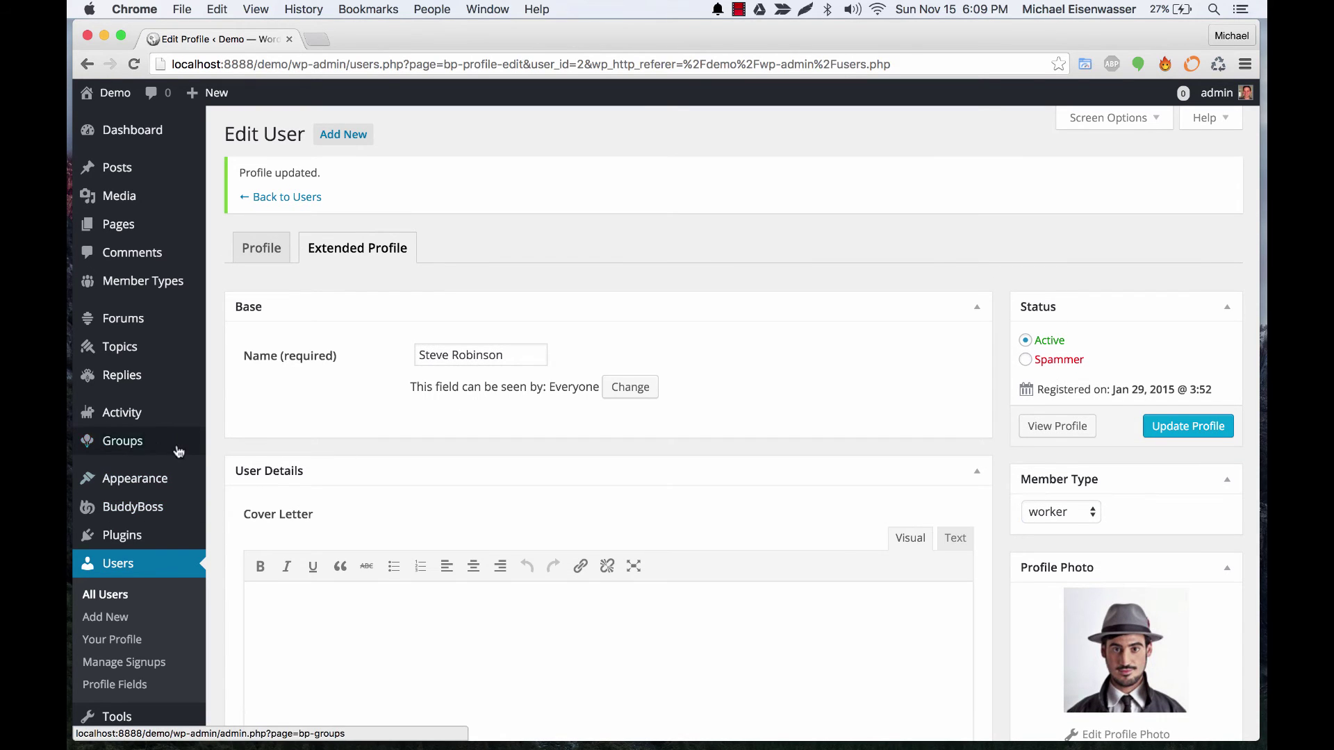
Check the front-end Members directory's Employers and Workers tabs, each listing one member.
click(156, 296)
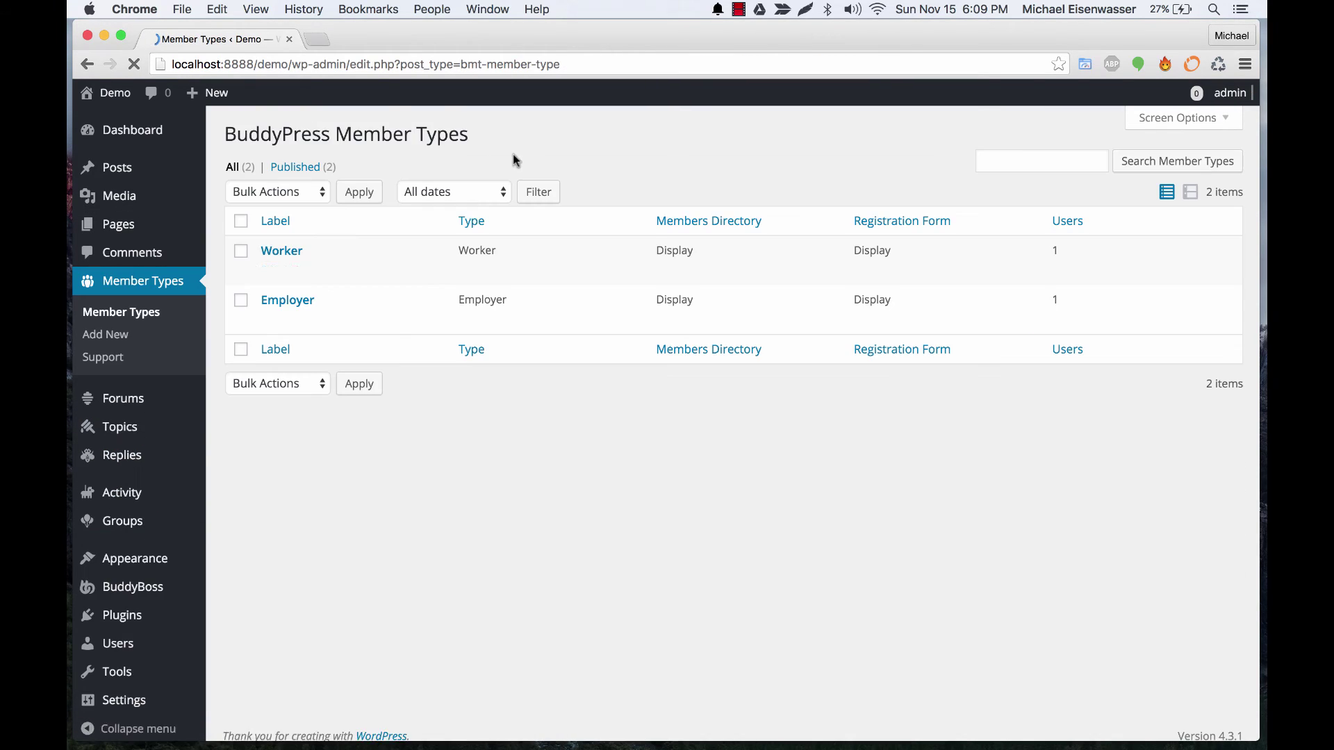
mouse_move(280, 321)
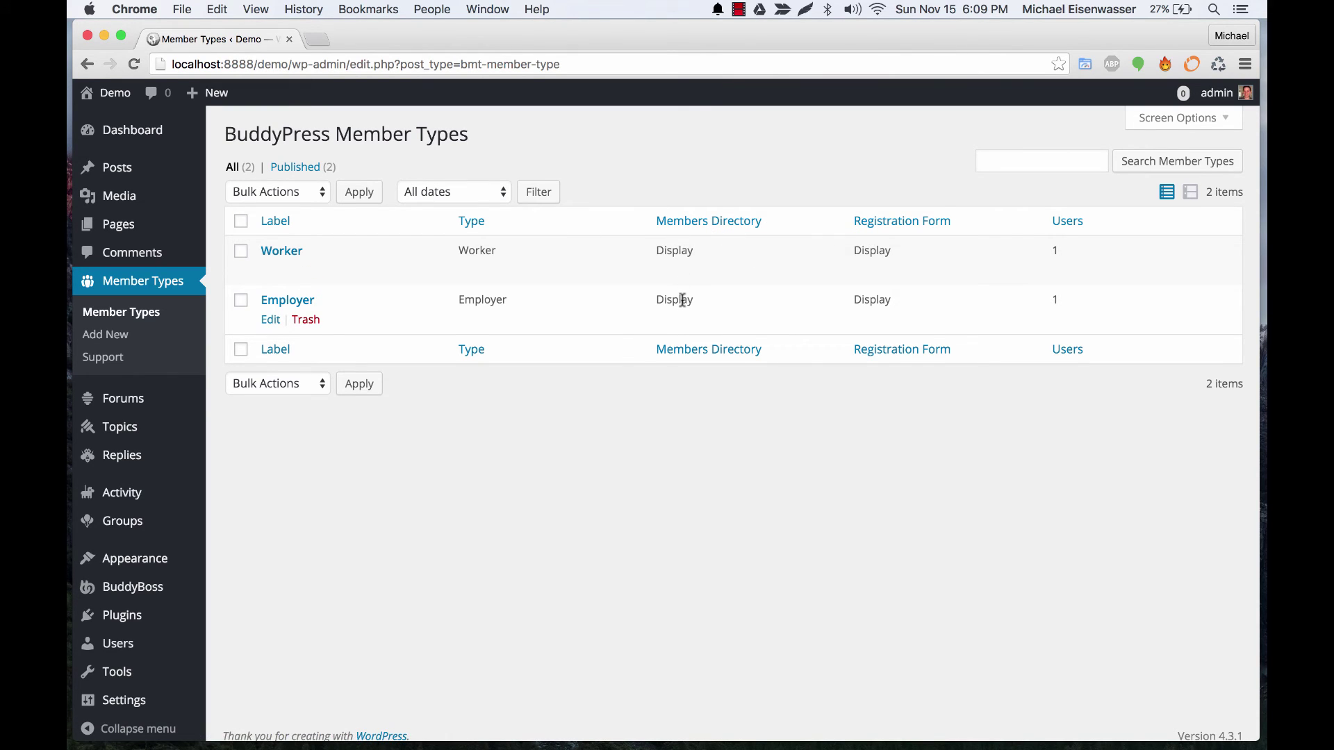
click(112, 92)
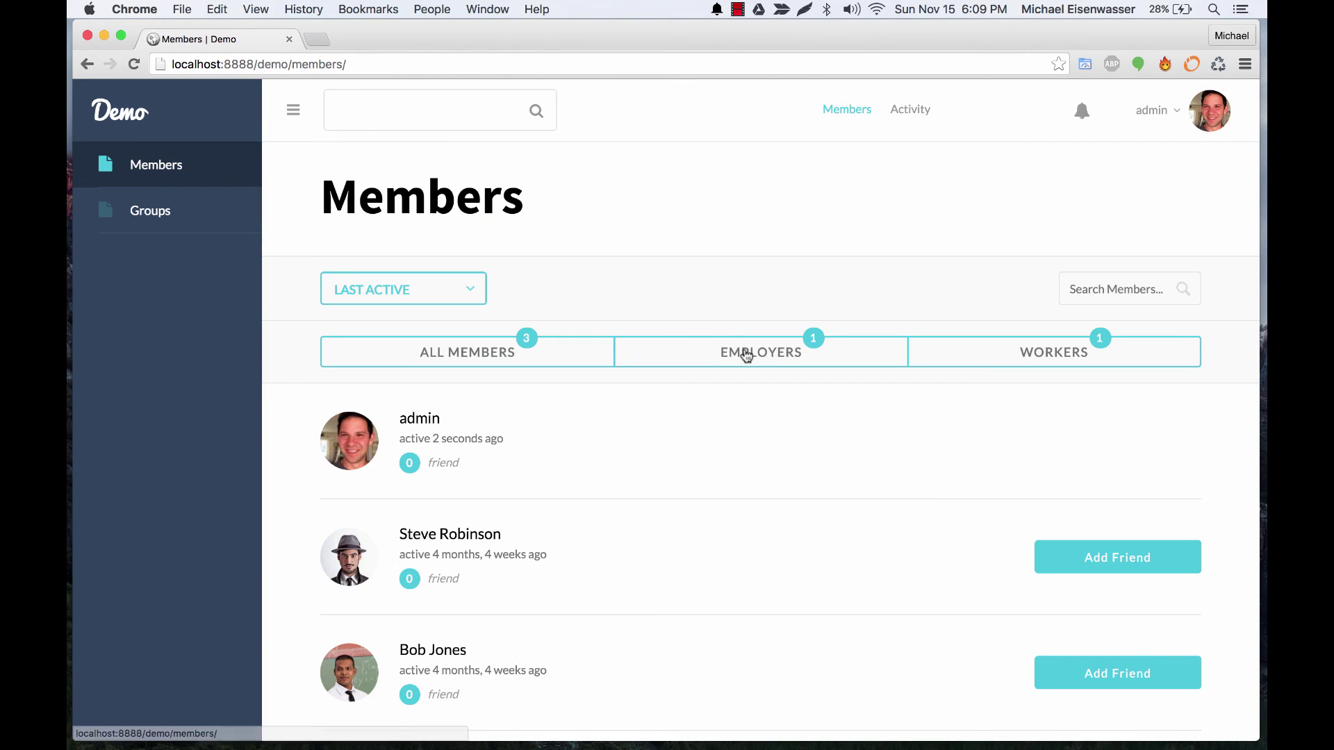
click(747, 354)
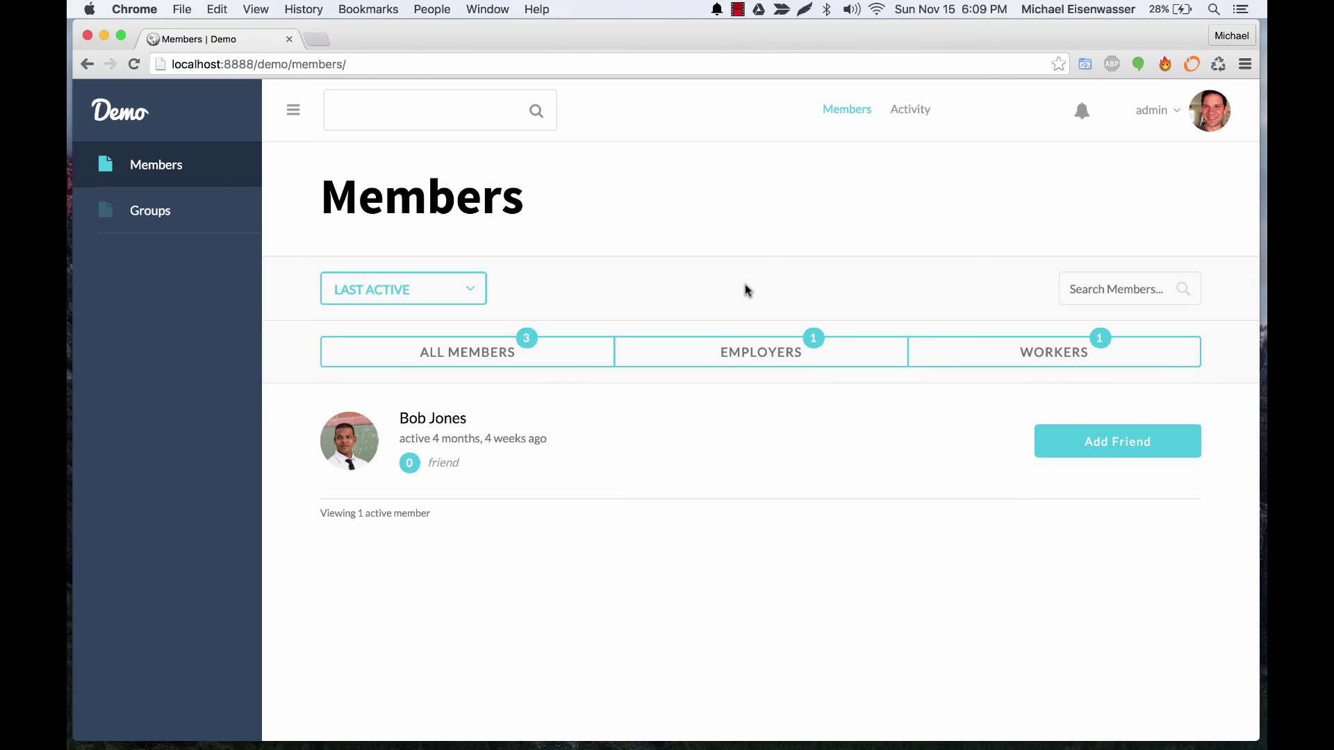
click(1063, 354)
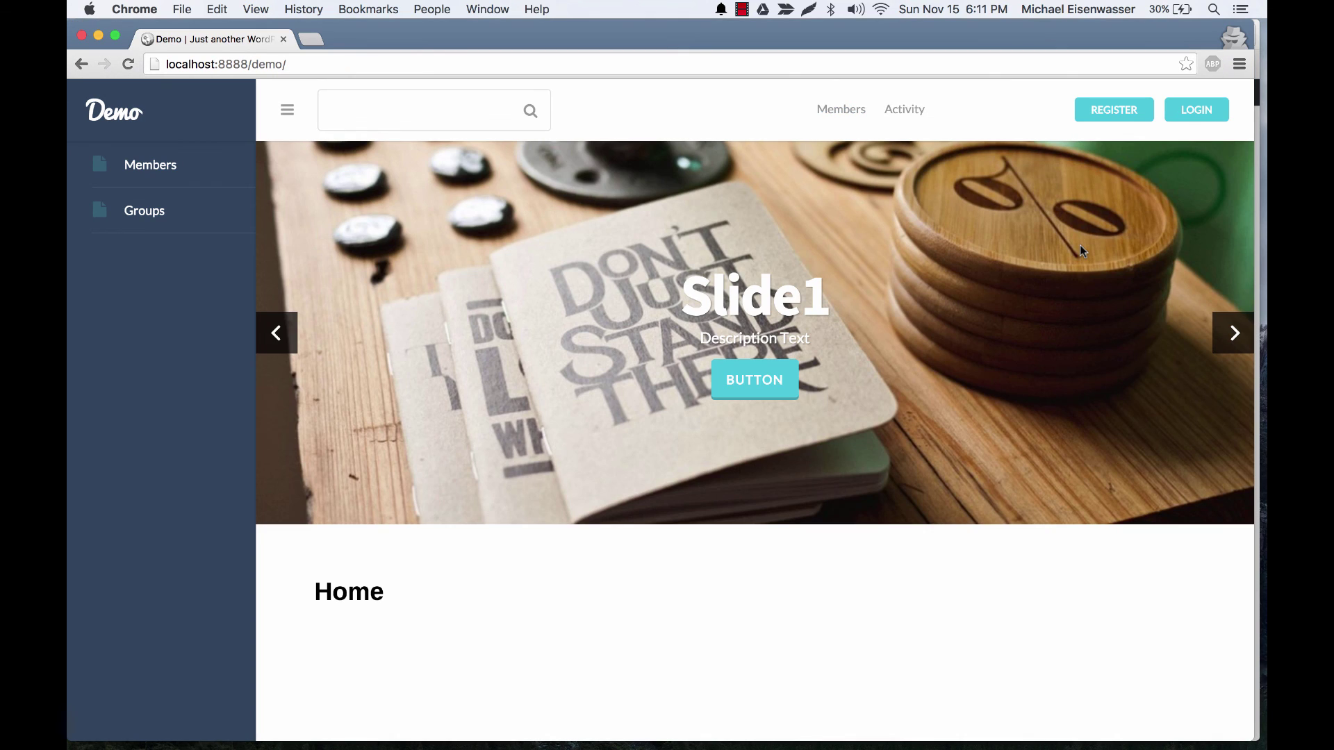
On the registration page, try the Member Type options Employer and Worker, leaving Employer selected.
click(1118, 111)
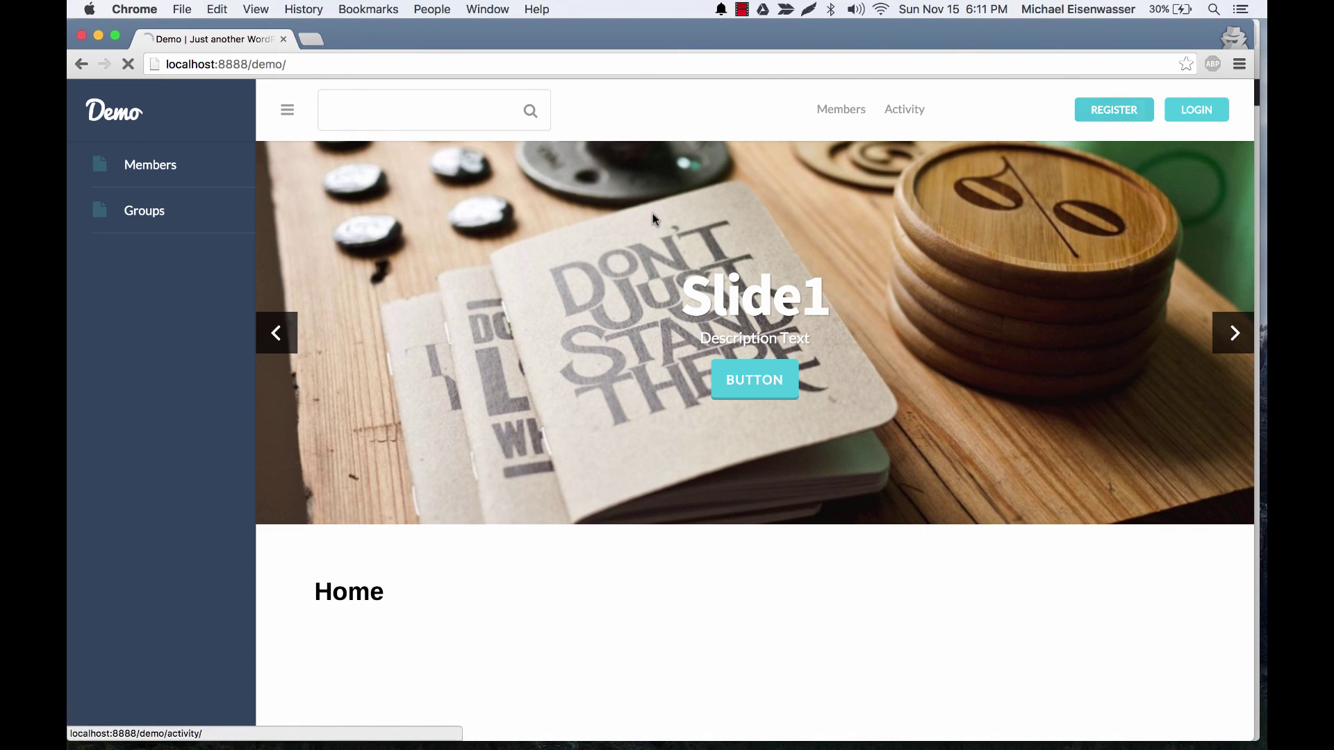
scroll(467, 327, down, 1)
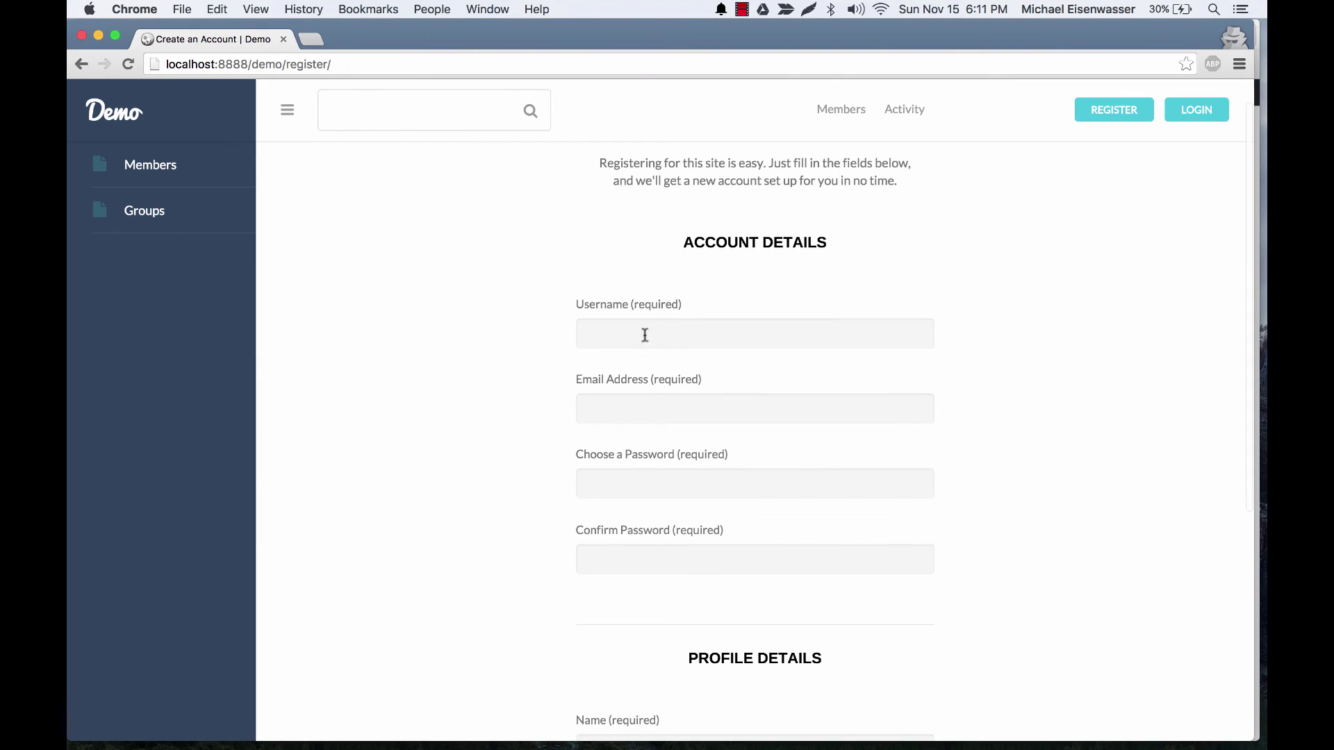
scroll(512, 357, down, 5)
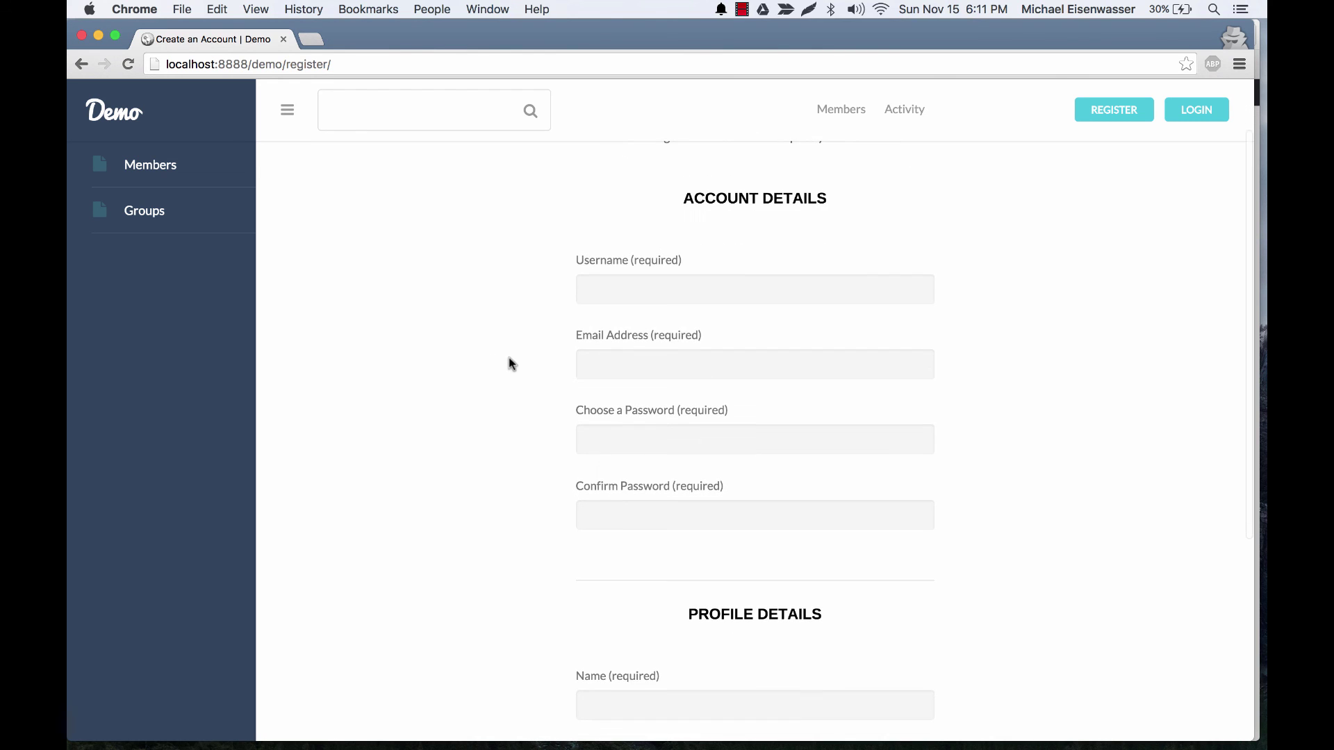
scroll(421, 366, down, 3)
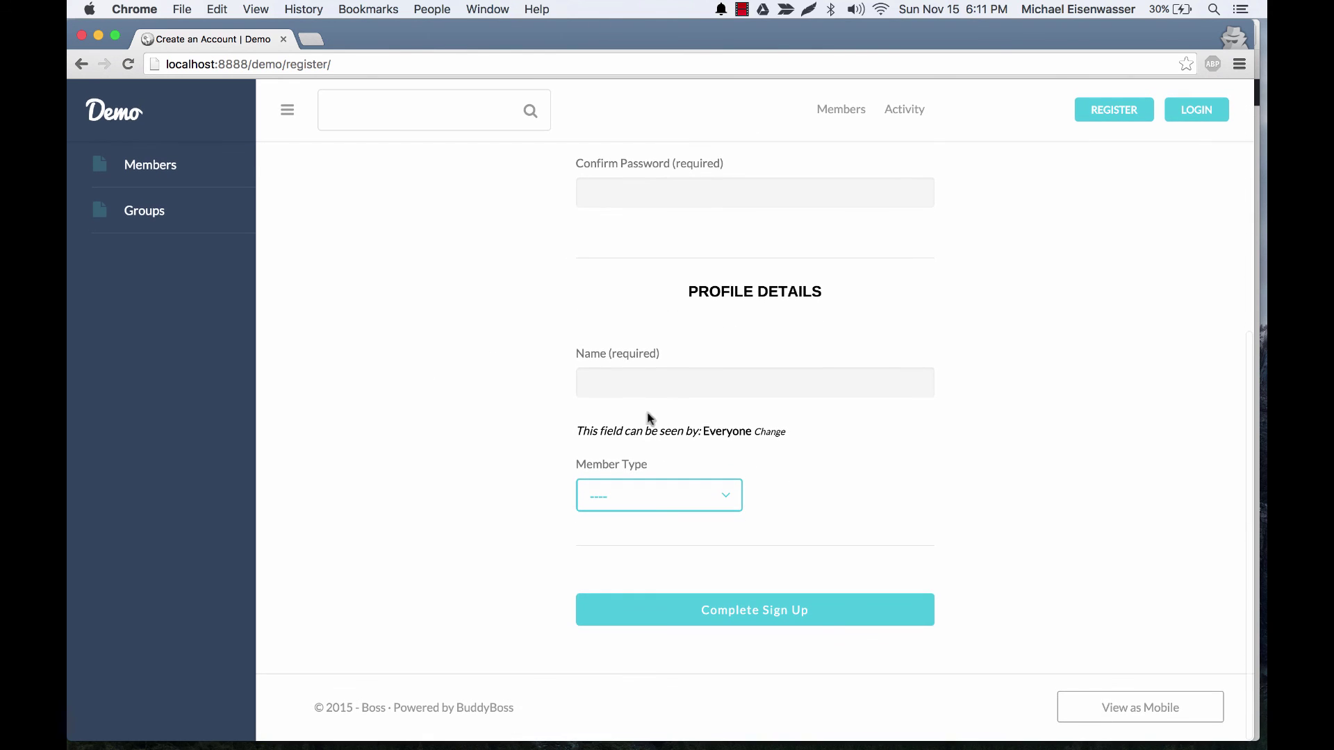
click(663, 496)
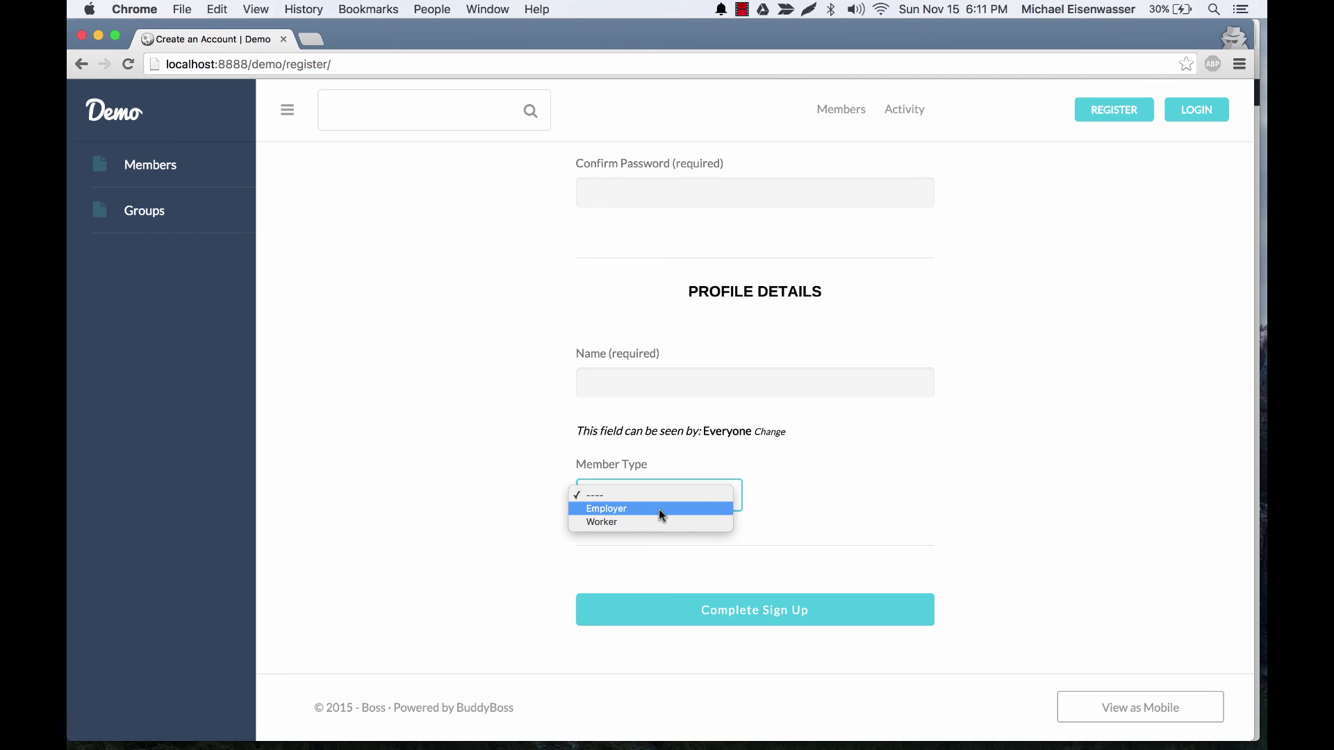
click(659, 510)
click(690, 499)
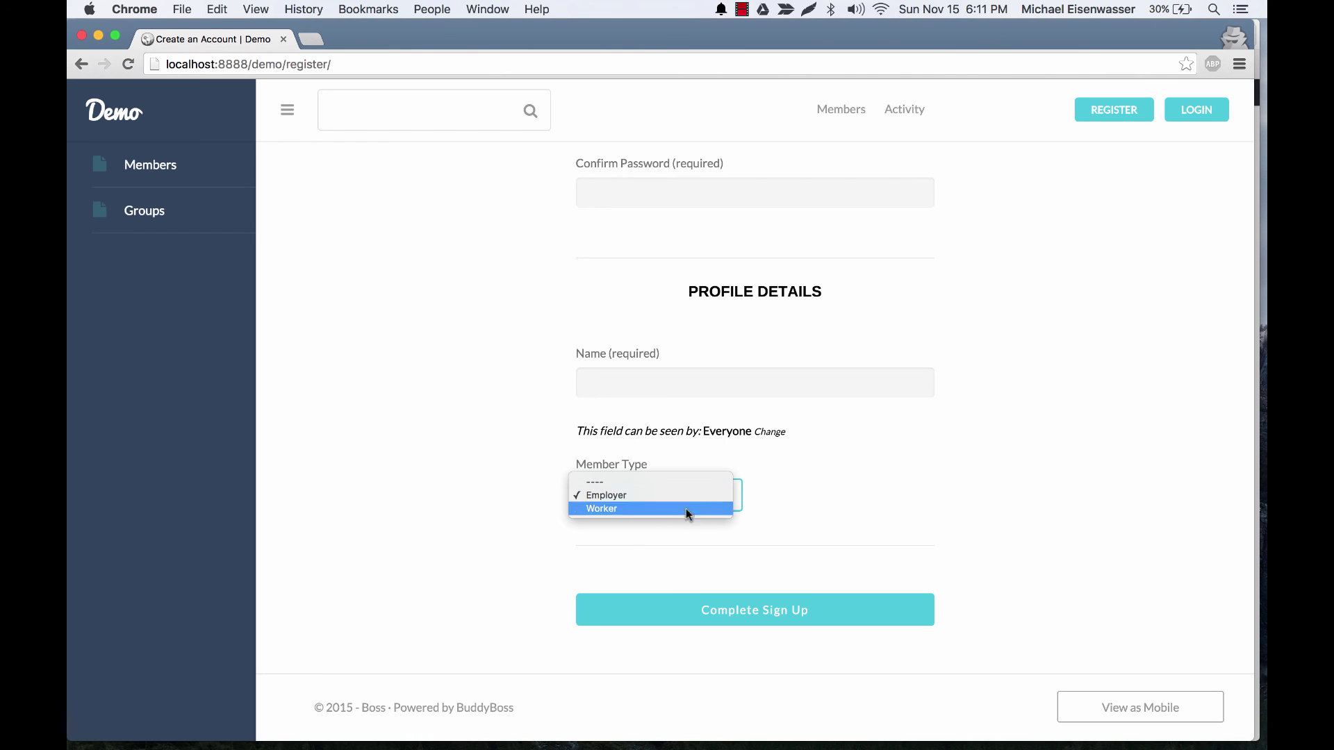
click(684, 508)
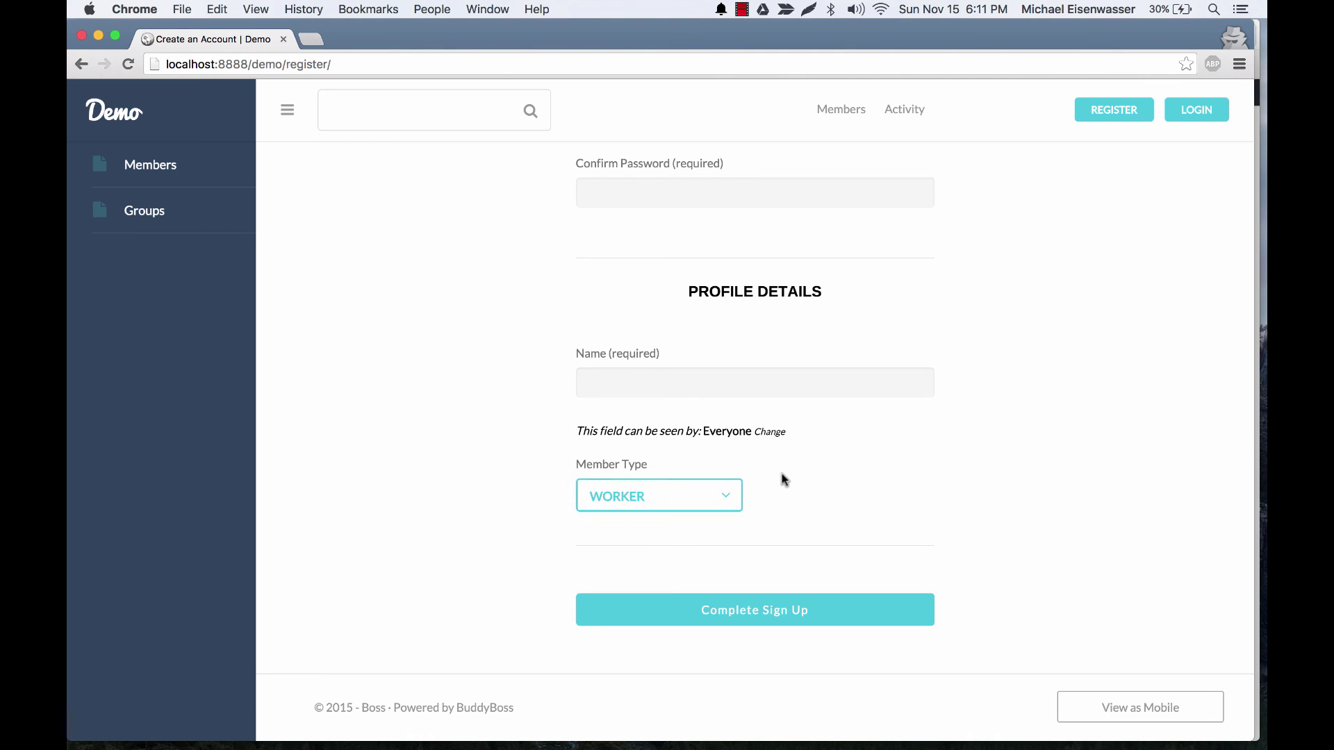
click(698, 500)
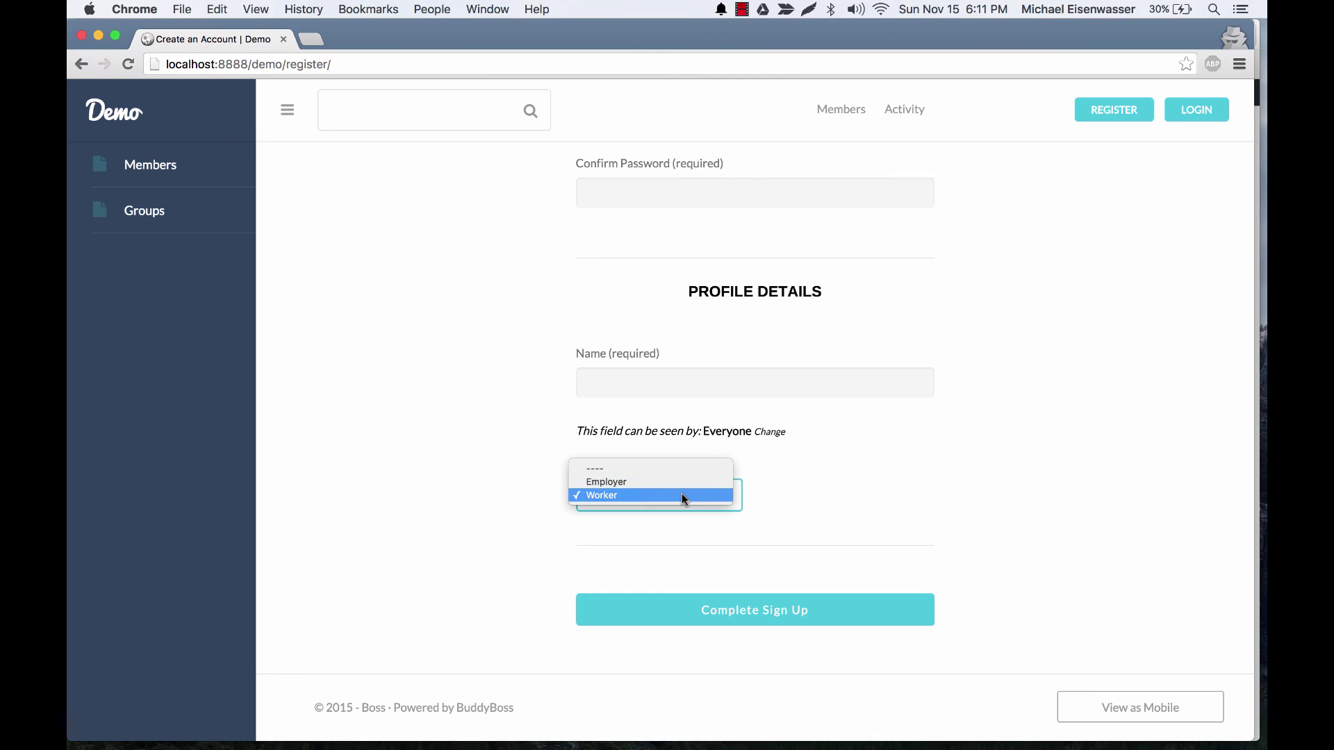
click(637, 481)
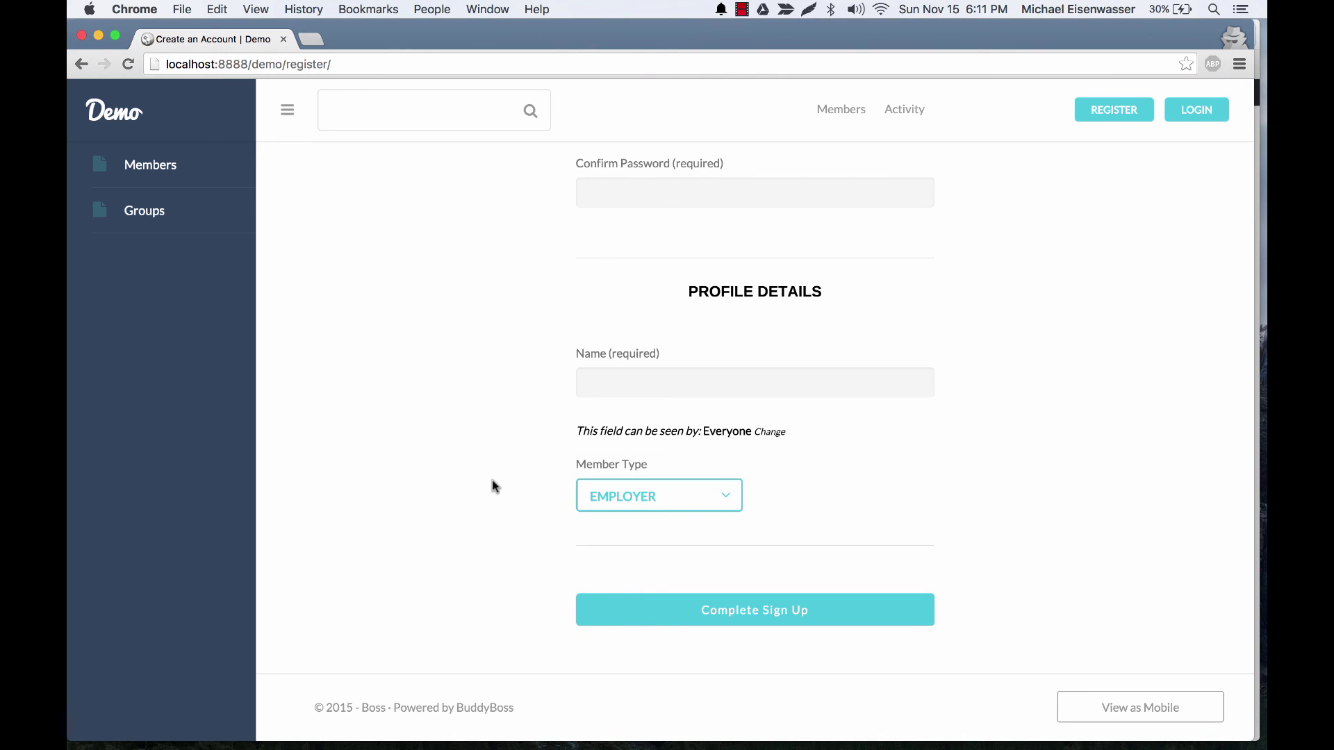